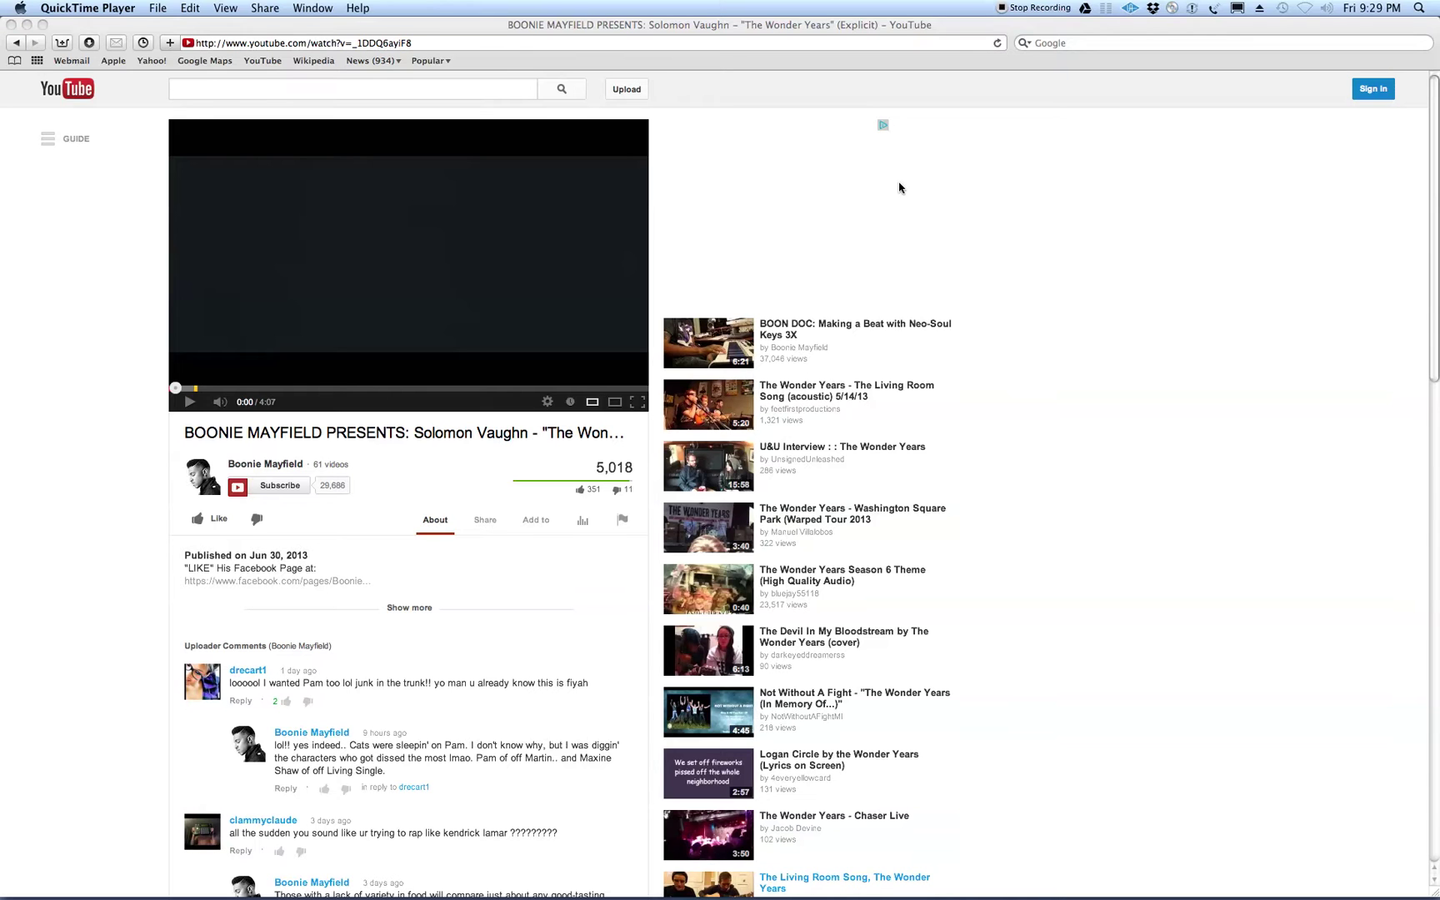
# - Bring Safari forward and play Solomon Vaughn's 'The Wonder Years' video on YouTube
pyautogui.moveTo(874, 895)
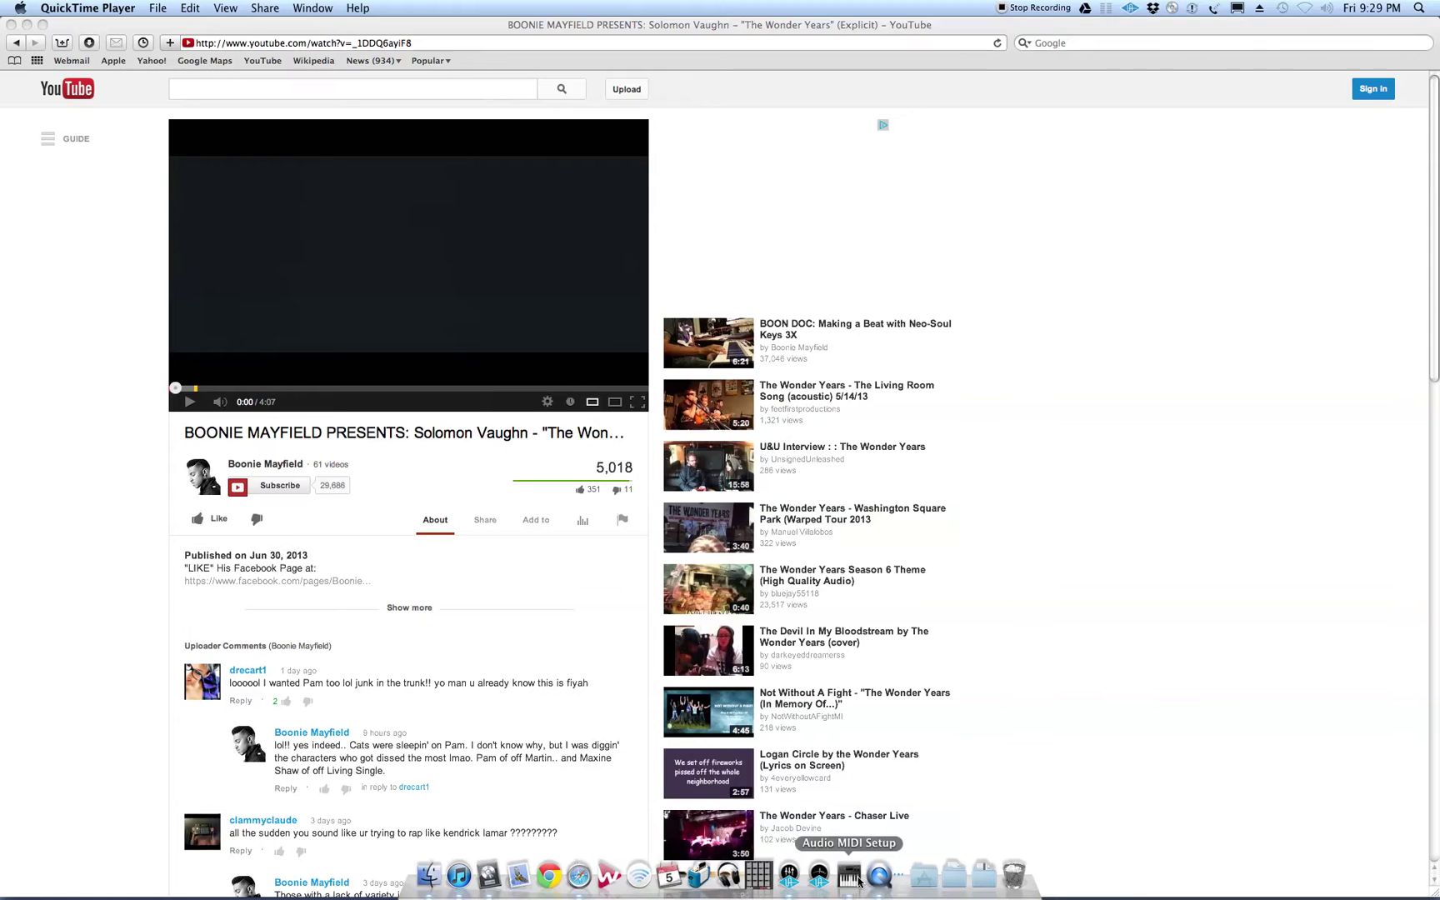
pyautogui.click(1044, 514)
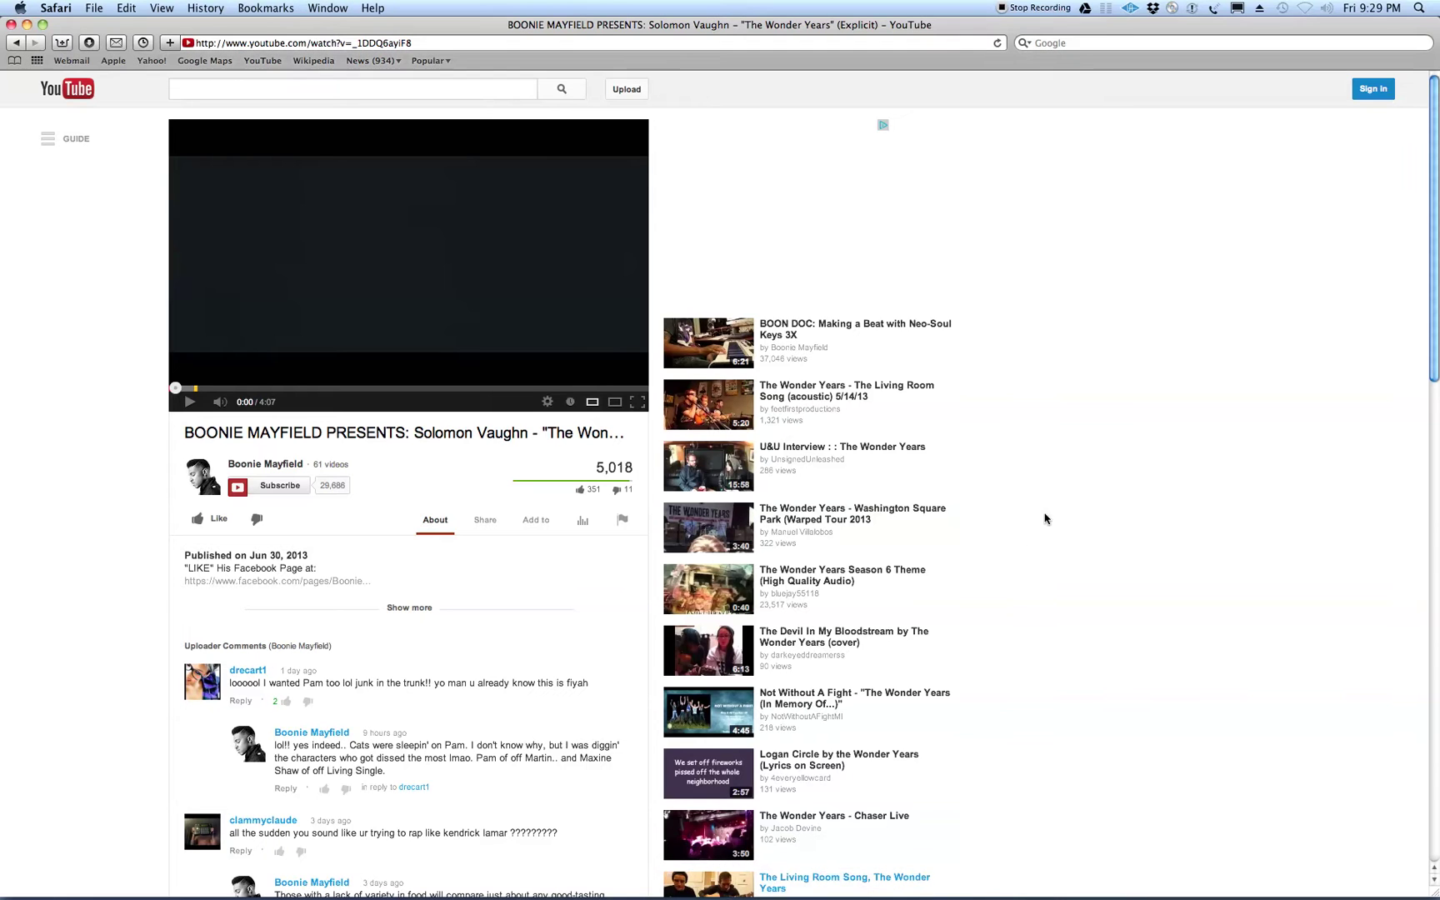
pyautogui.click(191, 403)
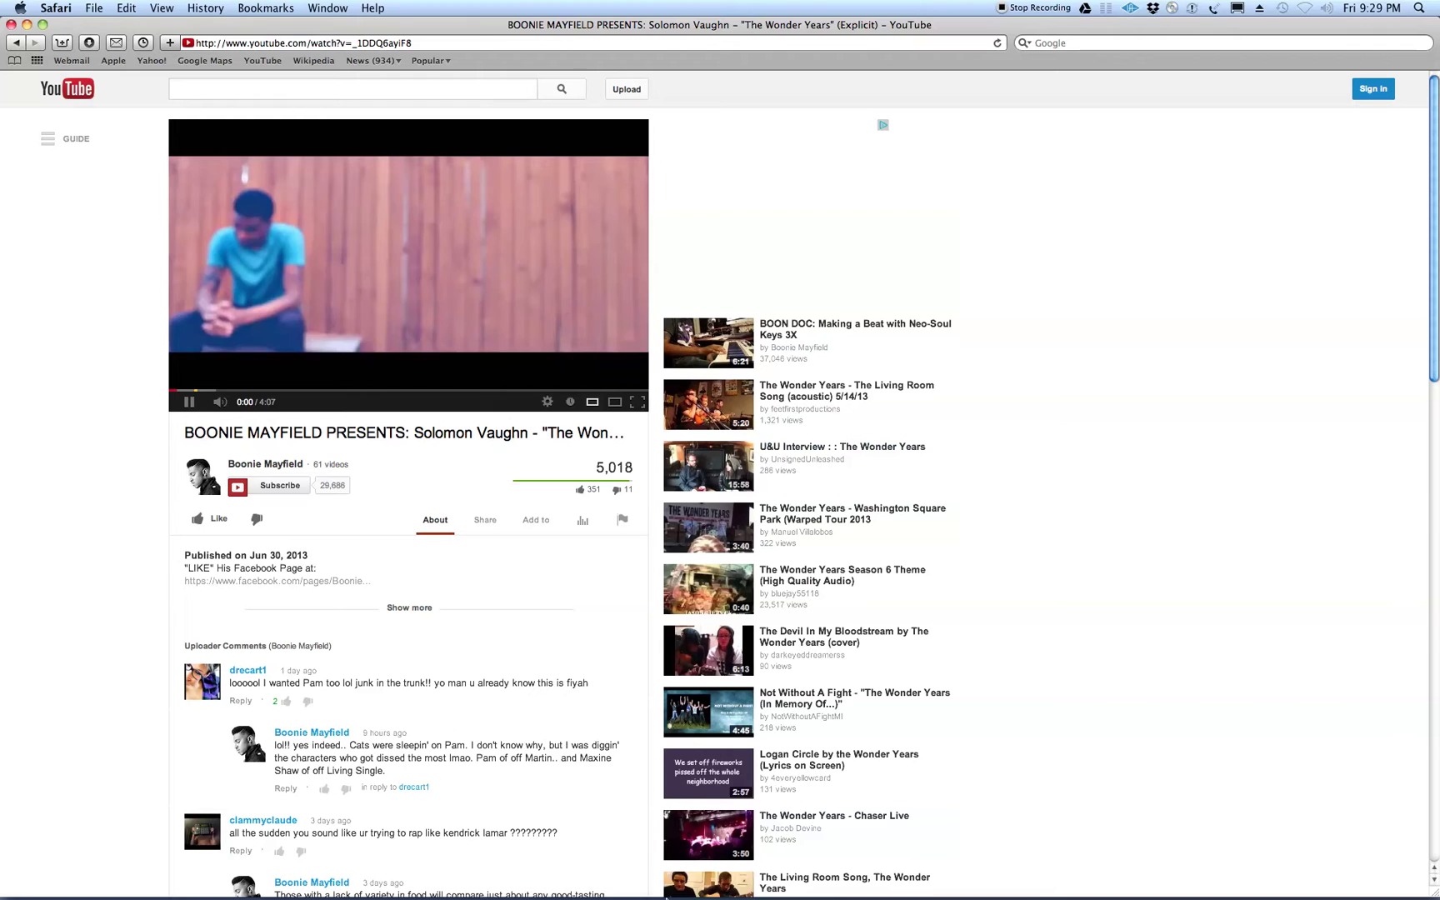
pyautogui.moveTo(667, 896)
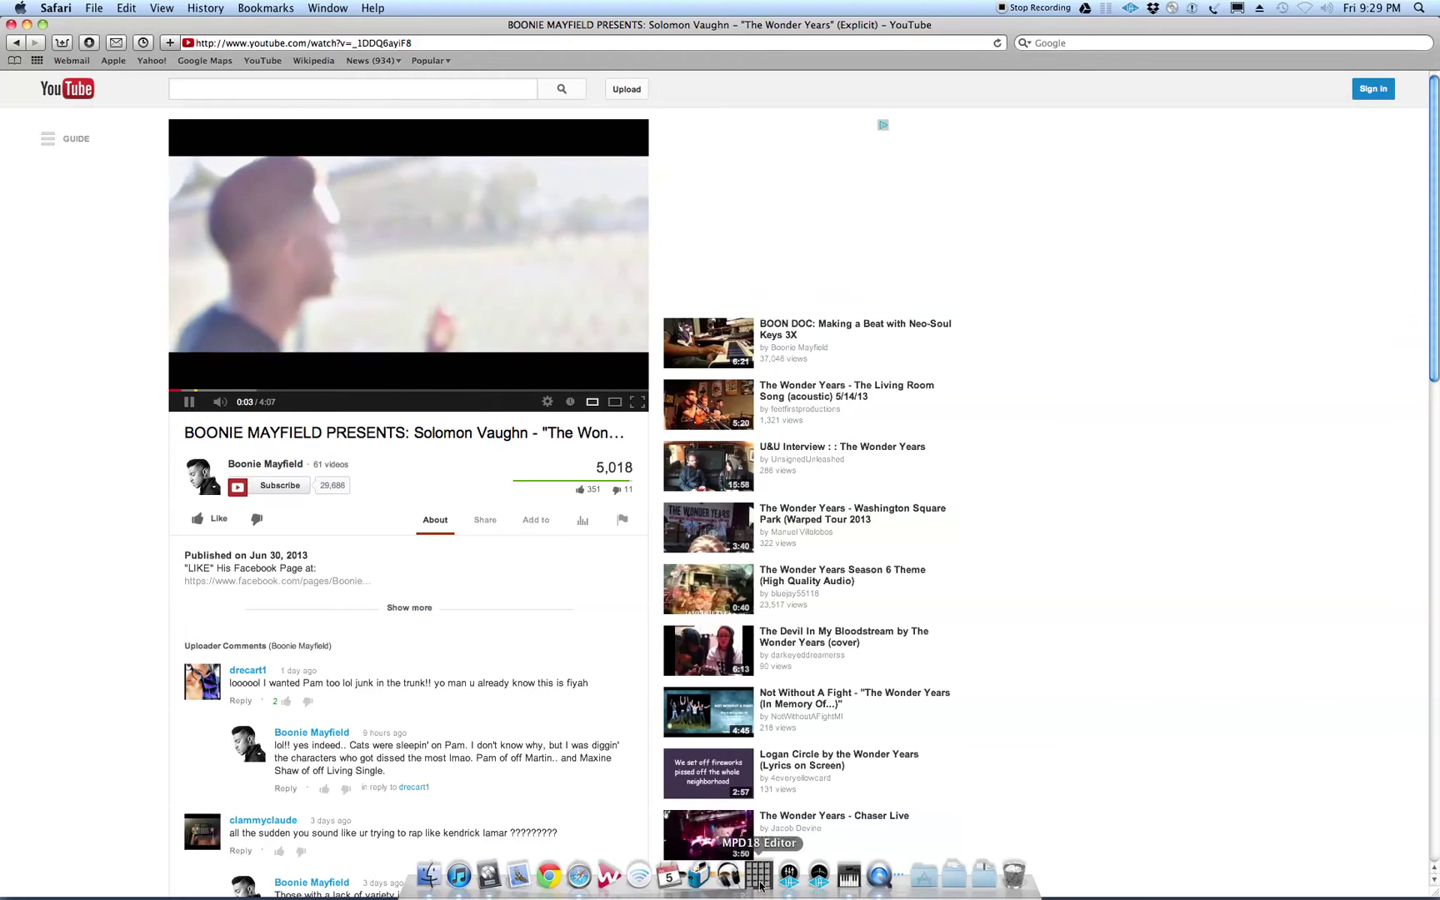
# - Check the Apollo mixer in UAD Console, then move Safari back to the top of the screen
pyautogui.click(788, 874)
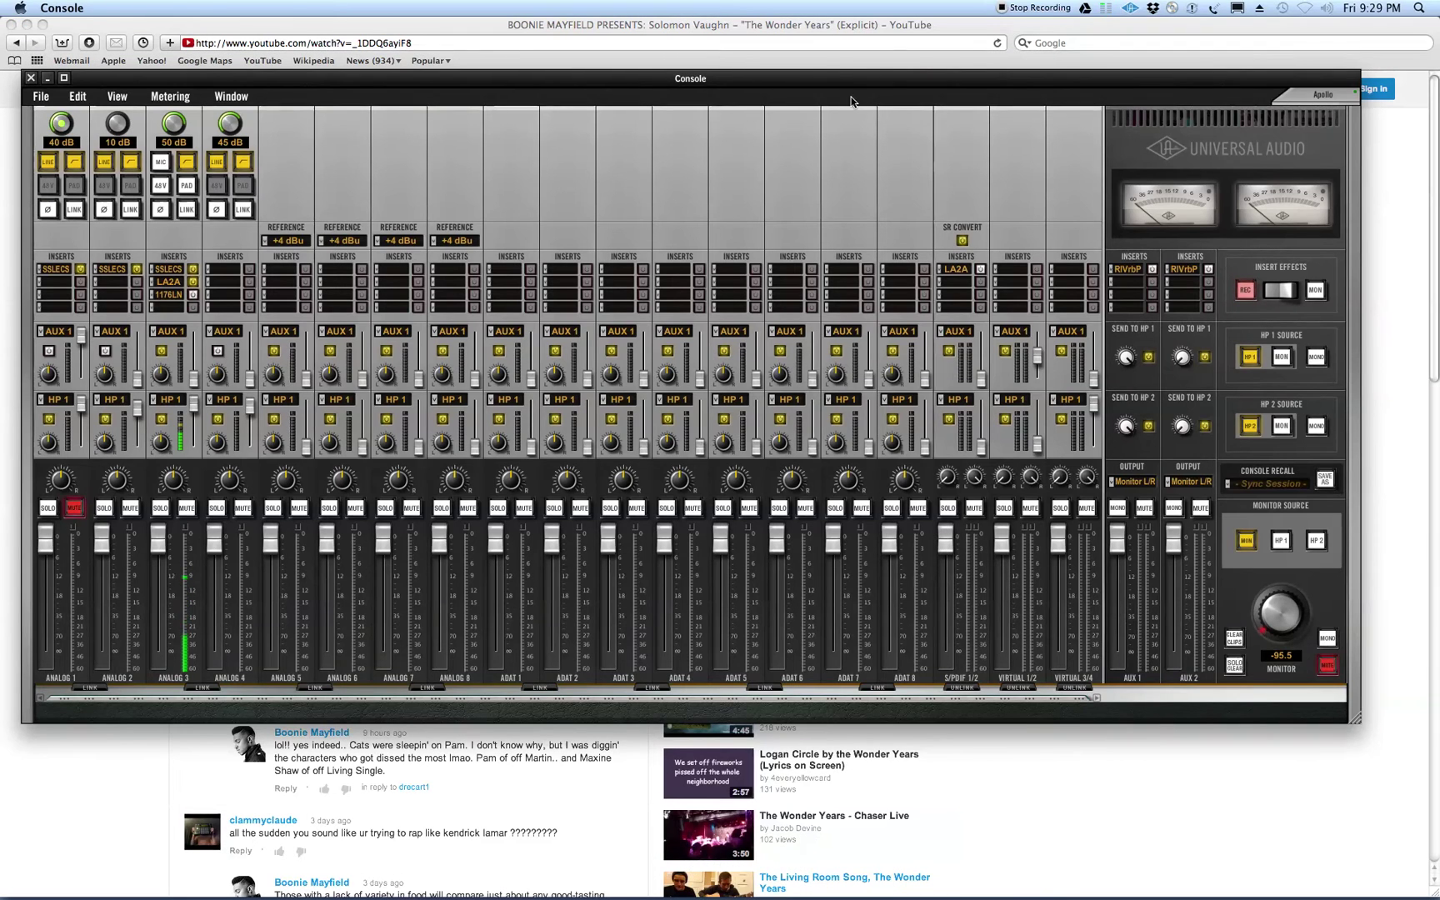
pyautogui.moveTo(833, 24); pyautogui.dragTo(872, 124)
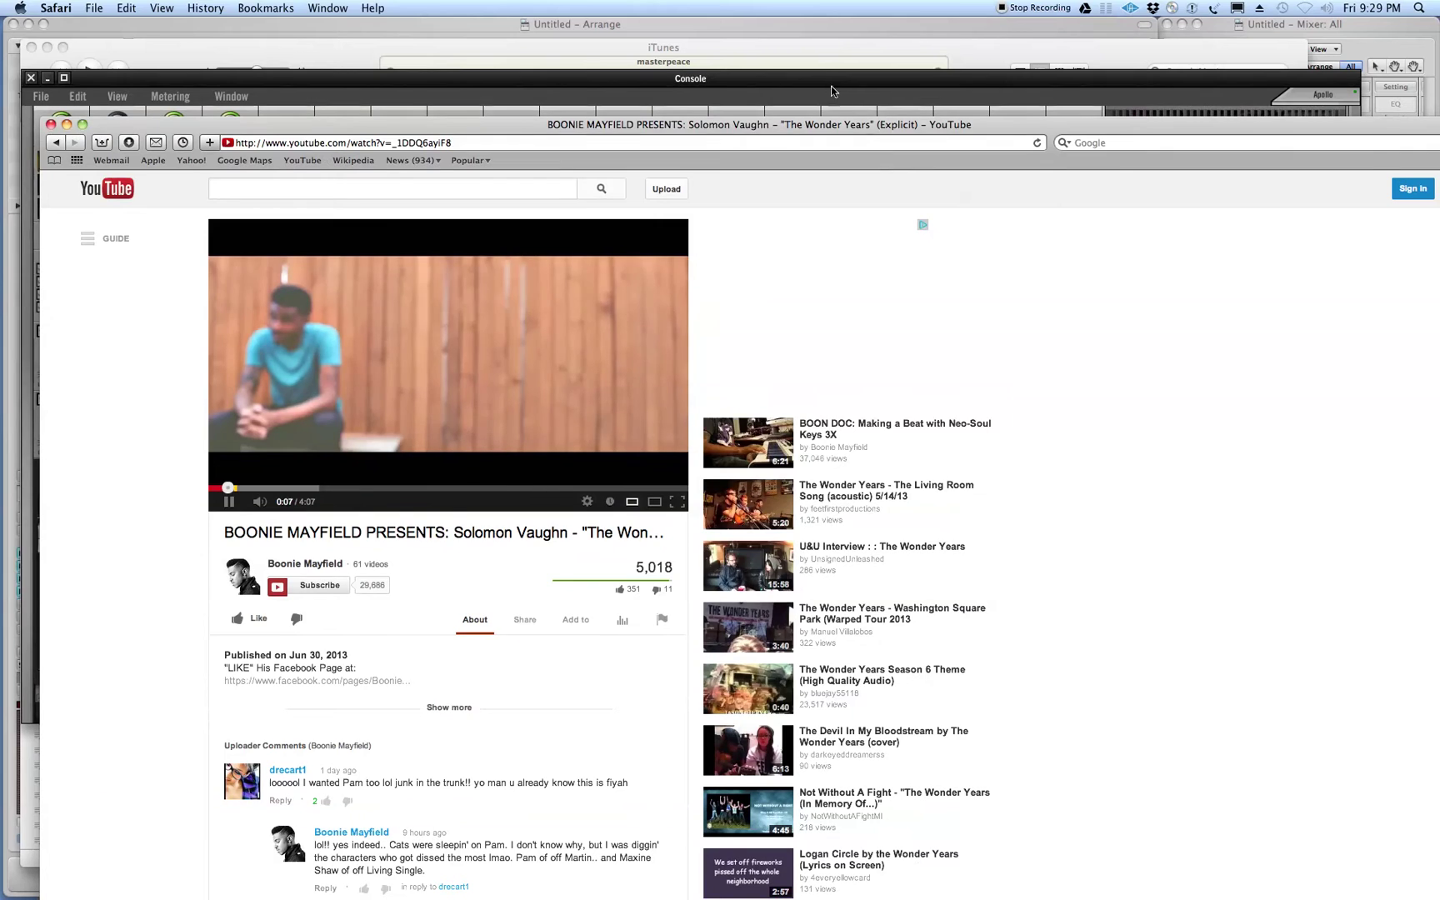
pyautogui.click(831, 89)
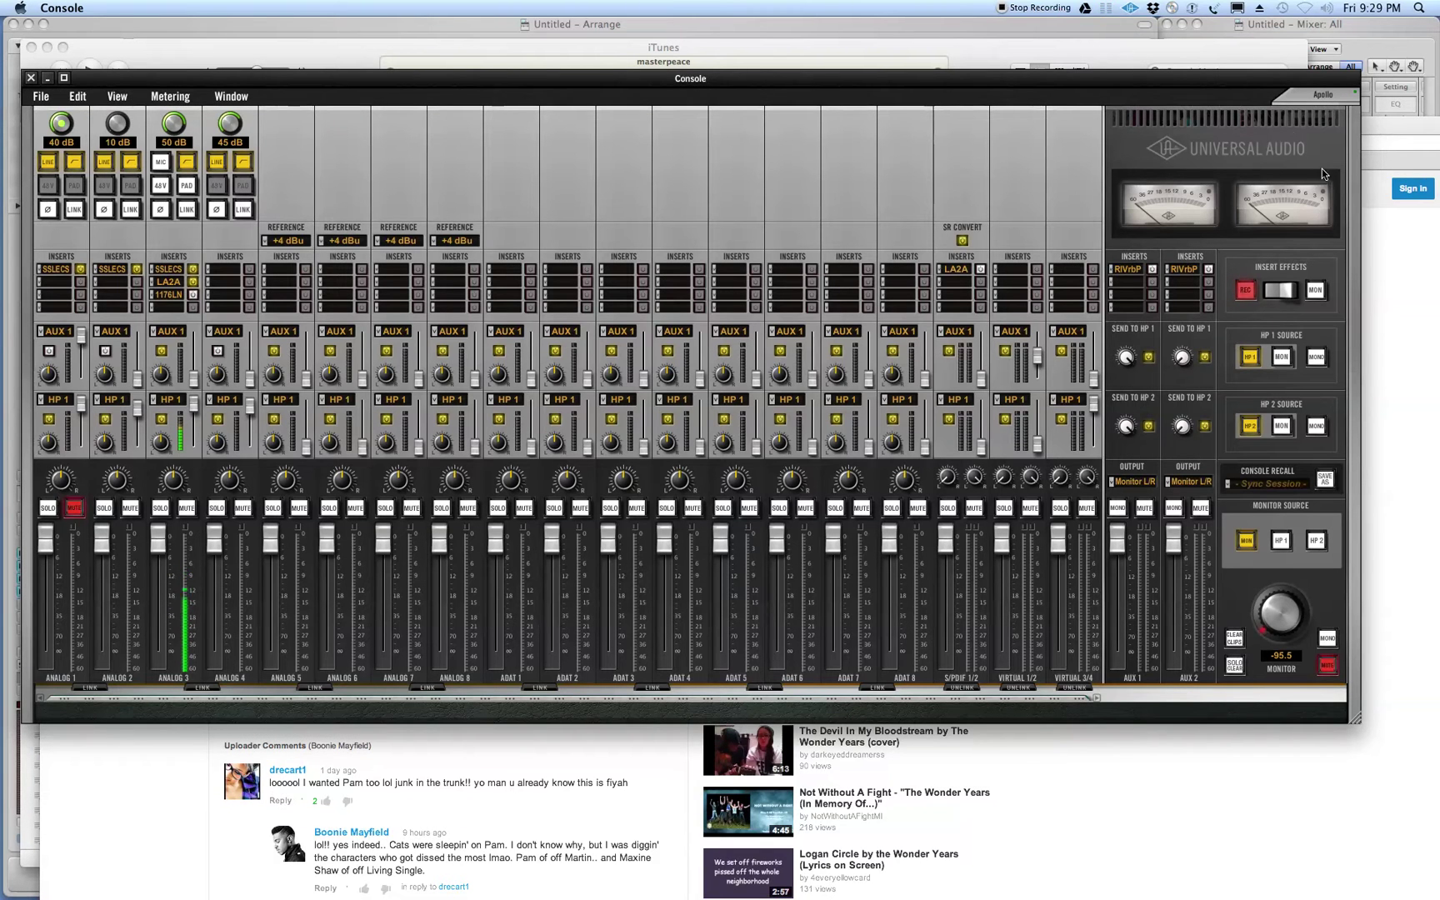
pyautogui.moveTo(1388, 126); pyautogui.dragTo(1342, 27)
pyautogui.moveTo(671, 881)
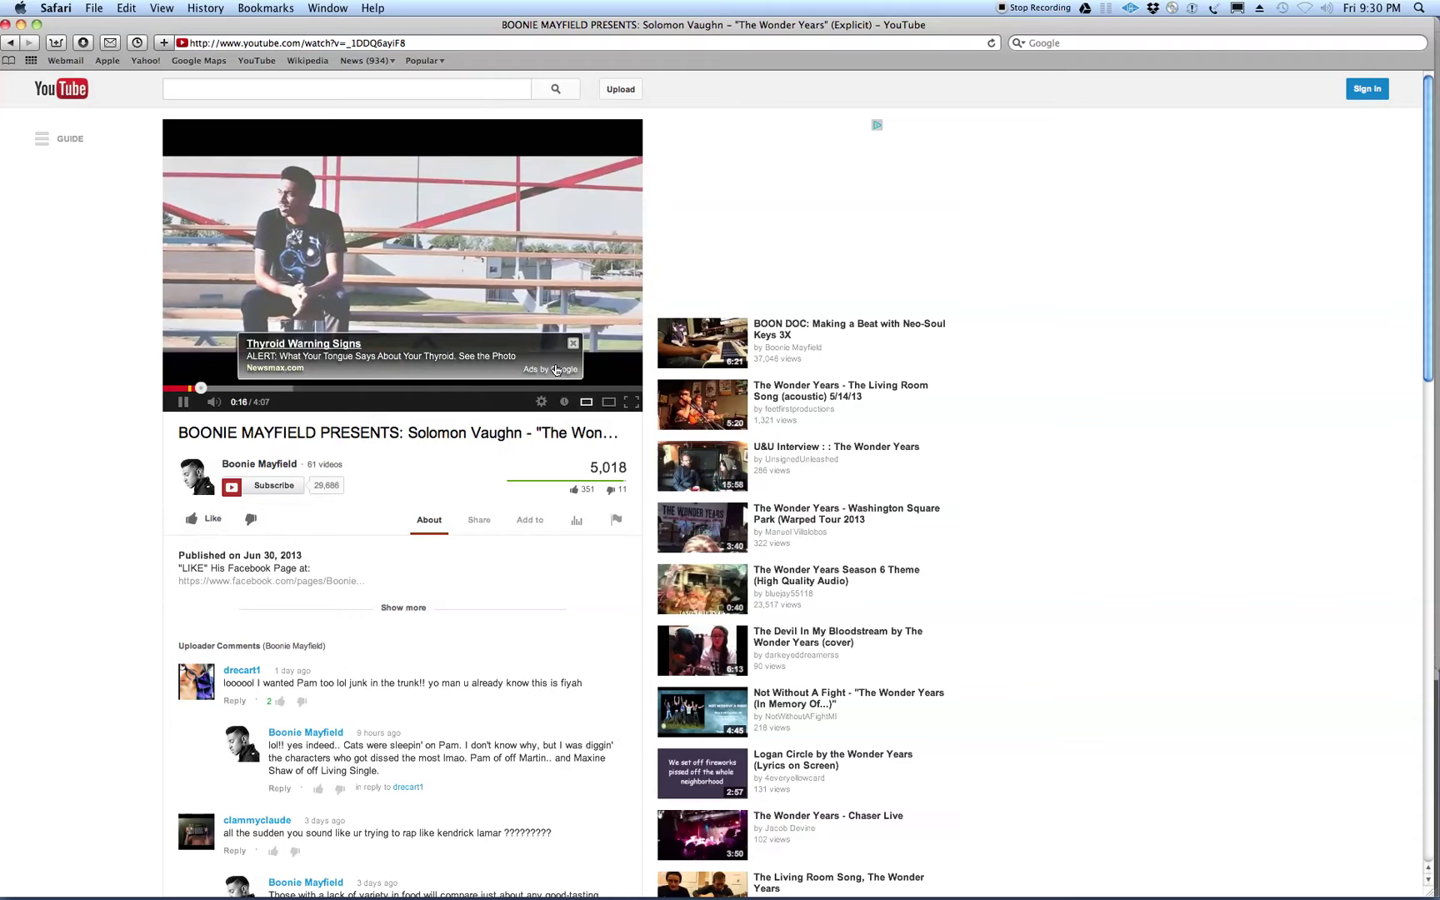
# - Close the ad overlay on the video and pause playback at 0:21
pyautogui.click(573, 343)
pyautogui.moveTo(216, 406)
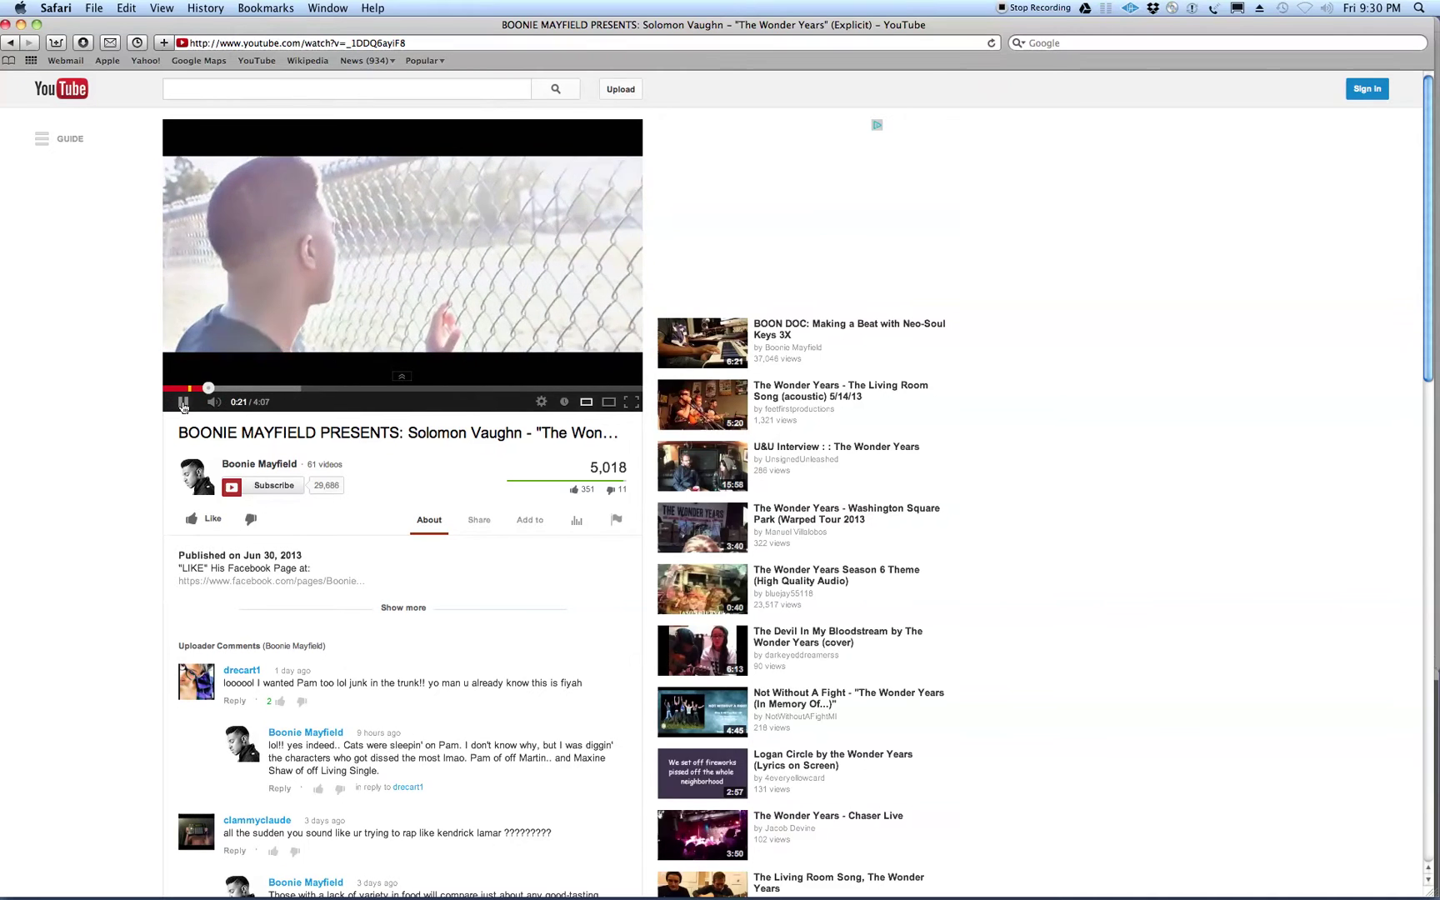
pyautogui.click(184, 404)
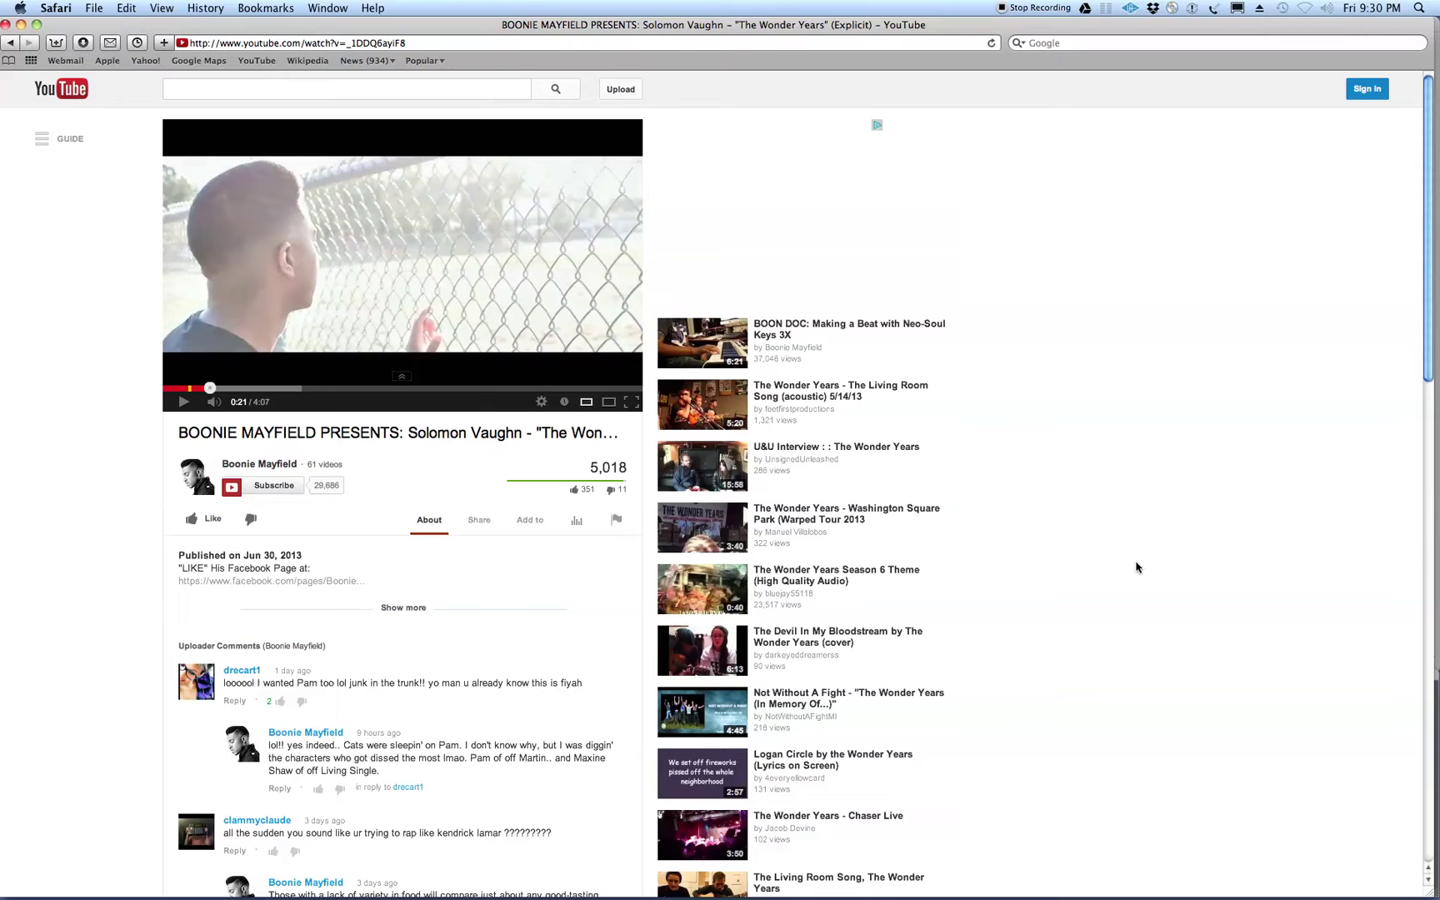
pyautogui.moveTo(942, 896)
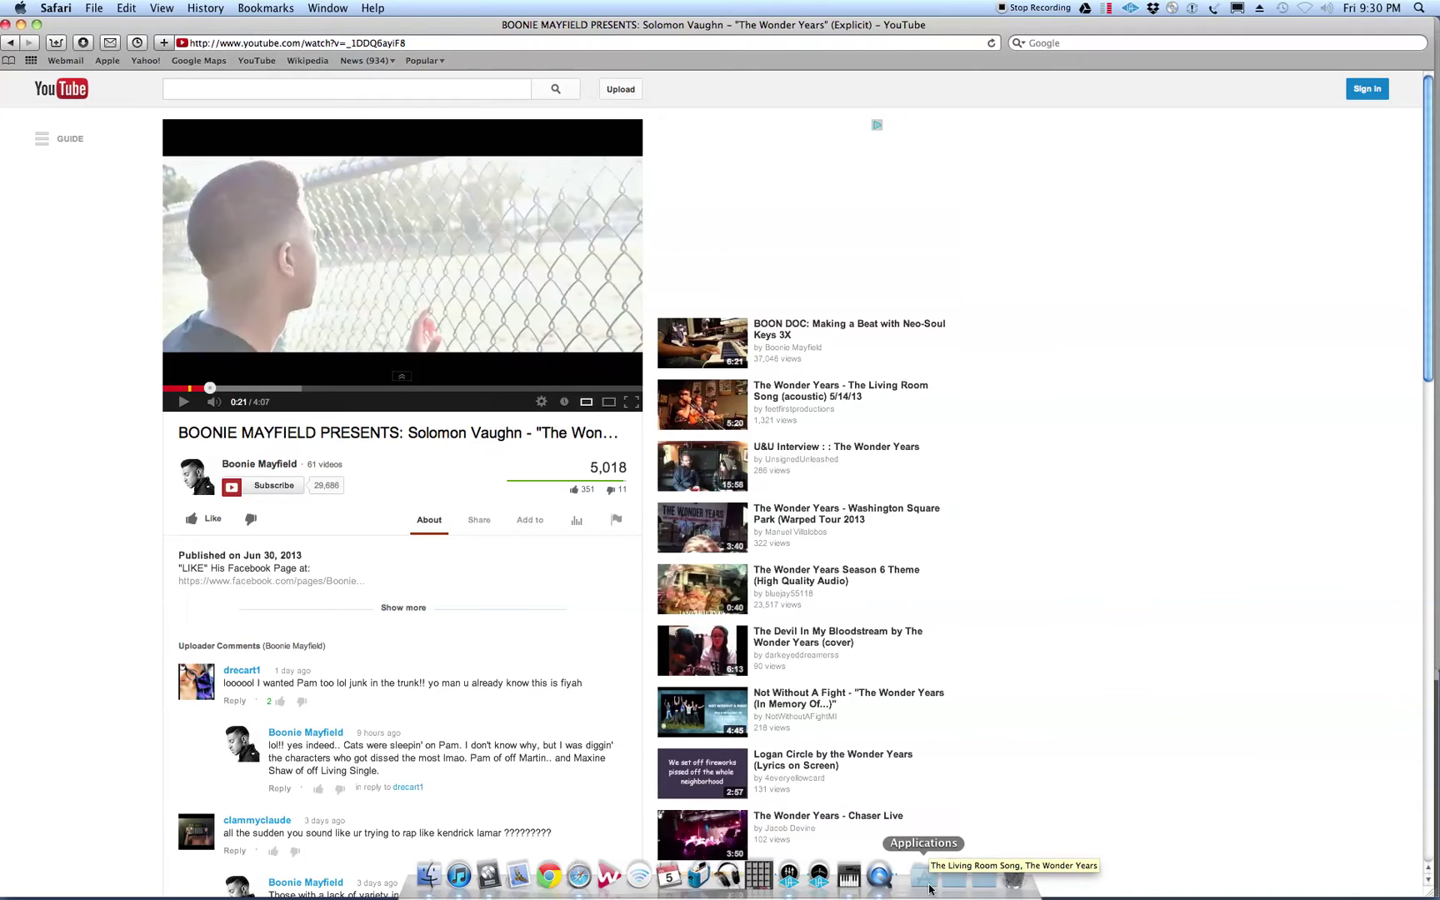
# - Launch Audio MIDI Setup from the Dock and look through its Window menu
pyautogui.click(849, 875)
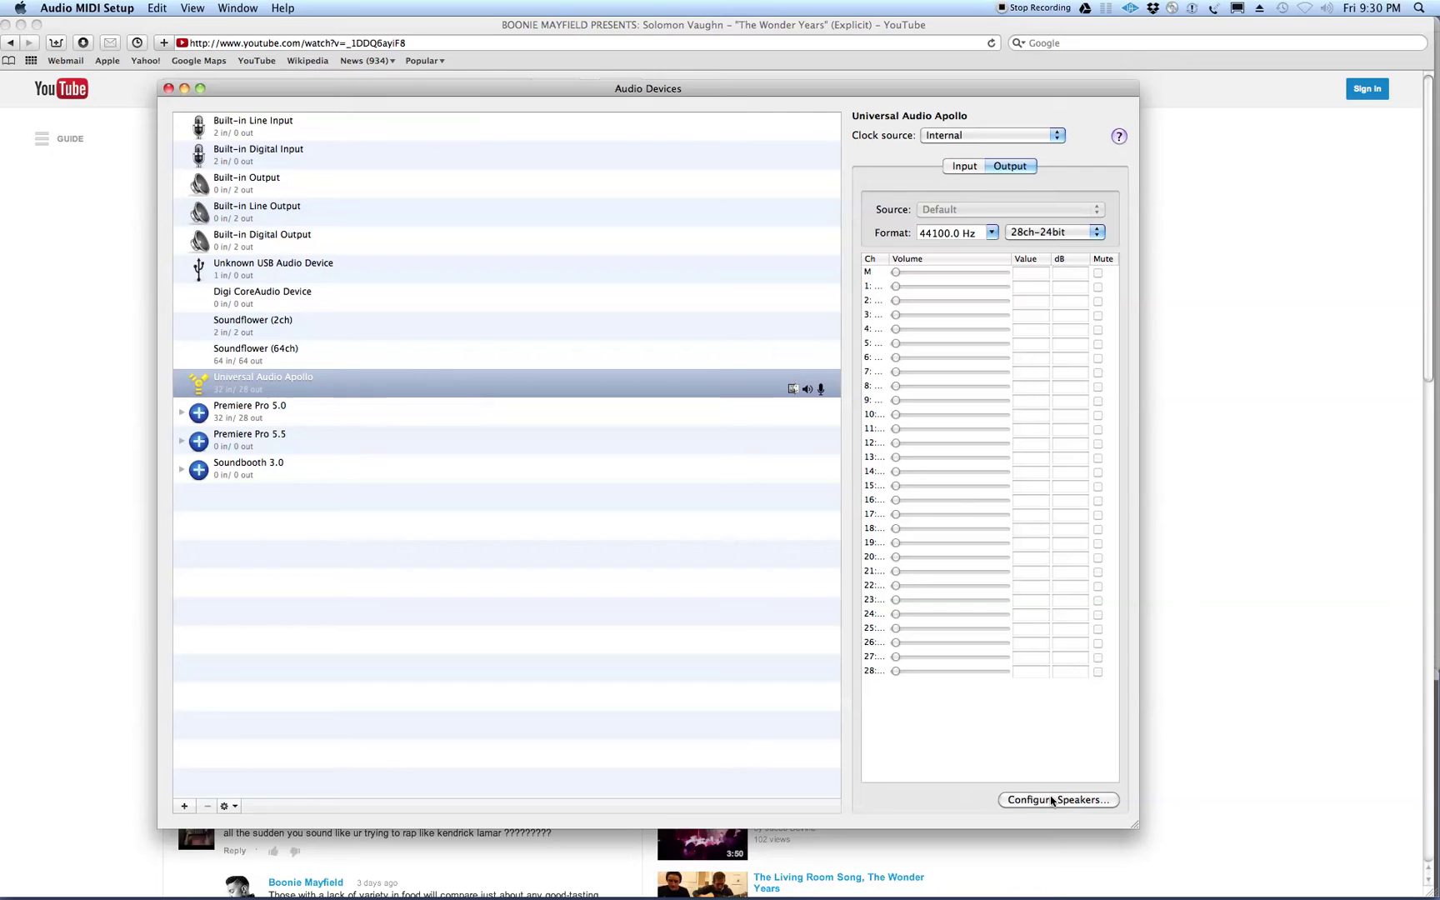
pyautogui.click(53, 7)
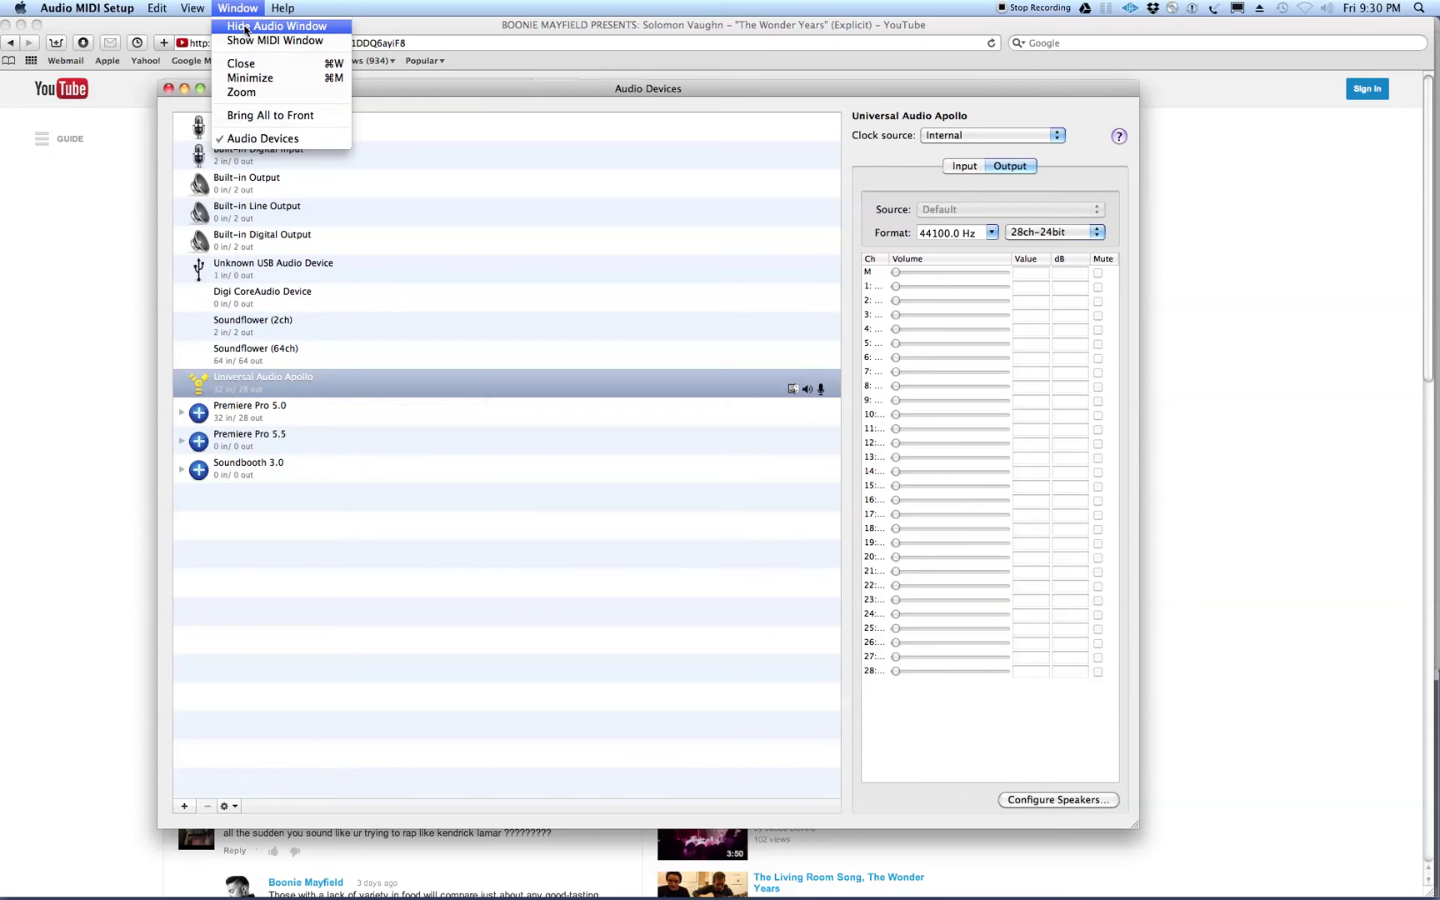
pyautogui.click(539, 88)
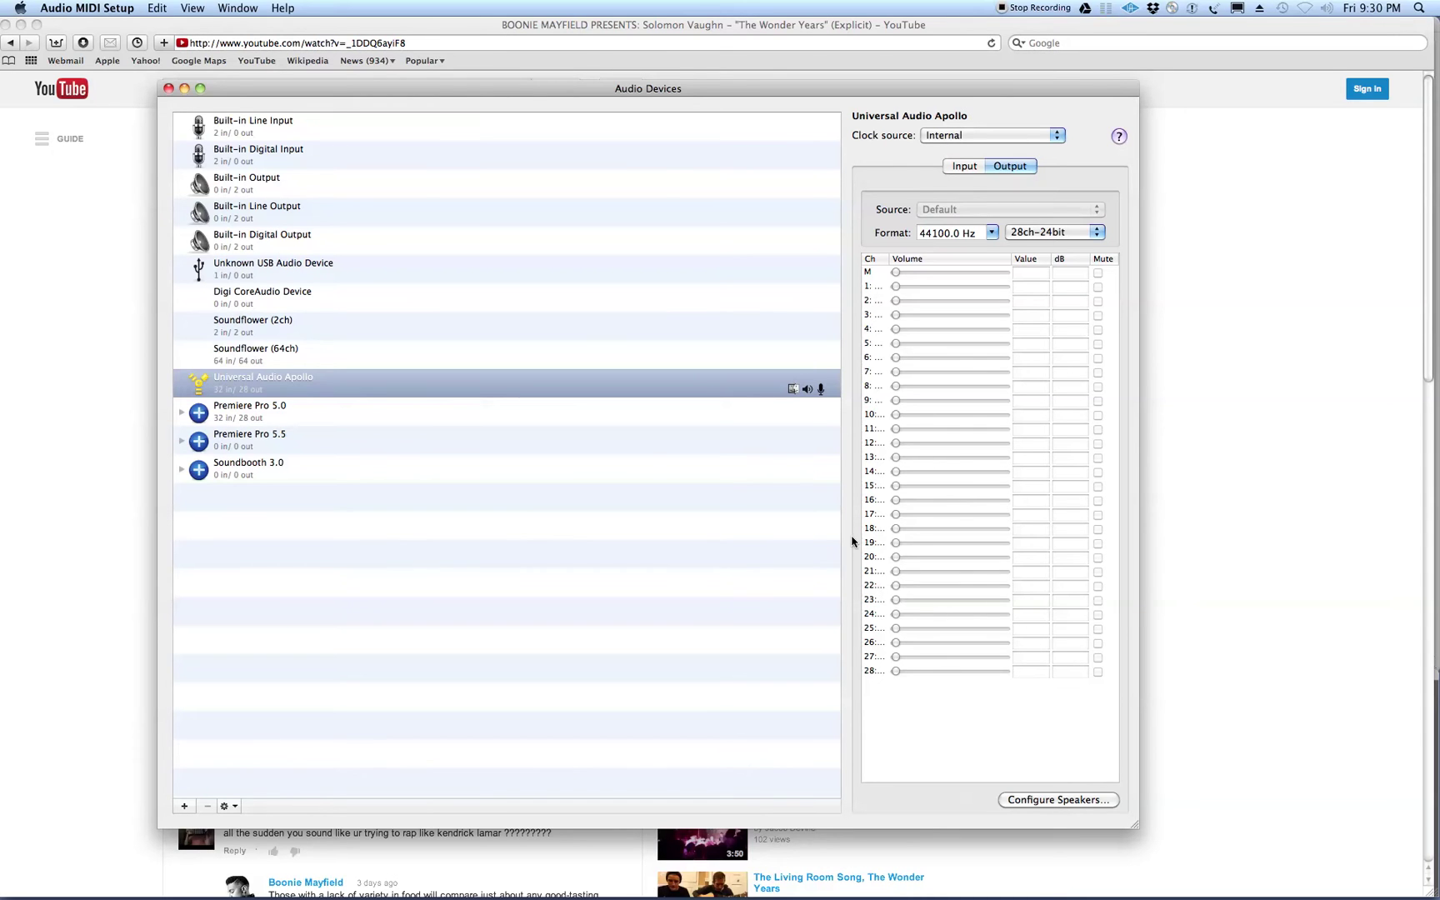
# - Open Configure Speakers for the Universal Audio Apollo and inspect the left and right channel lists
pyautogui.rightClick(603, 373)
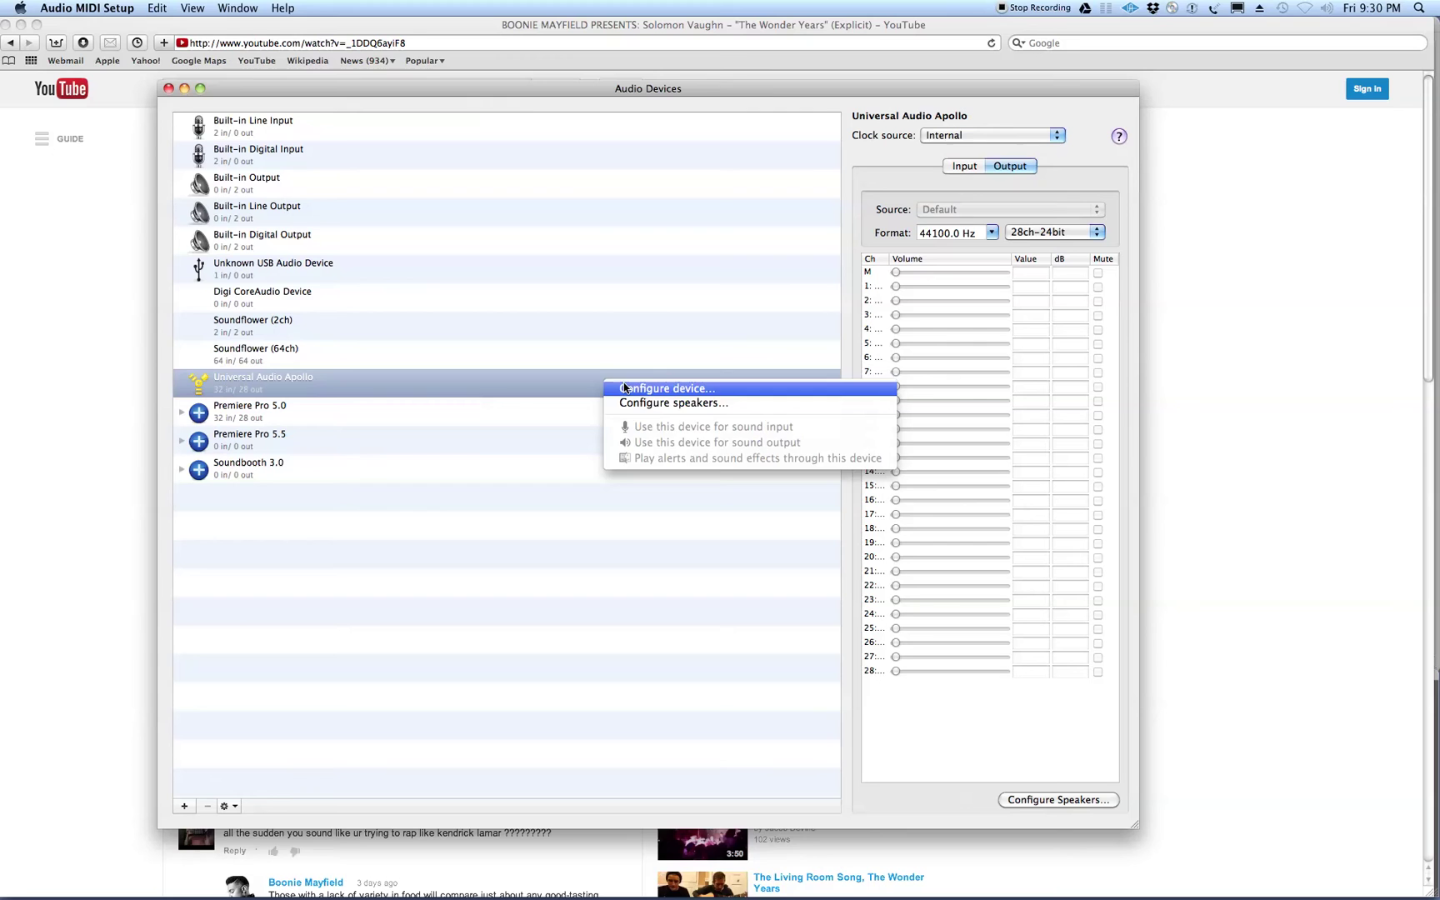
pyautogui.click(648, 402)
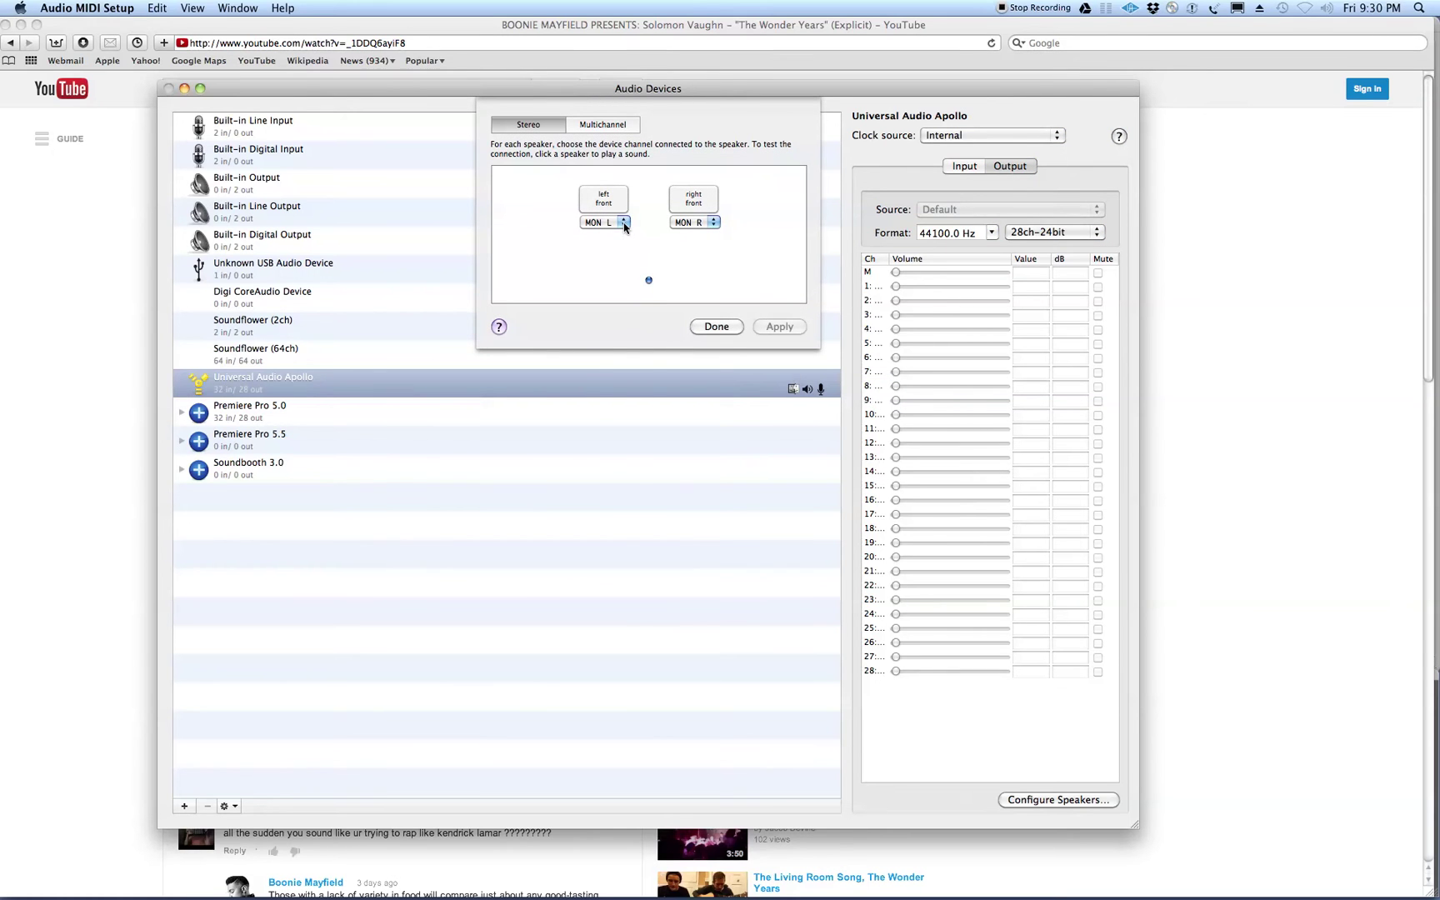
pyautogui.click(622, 224)
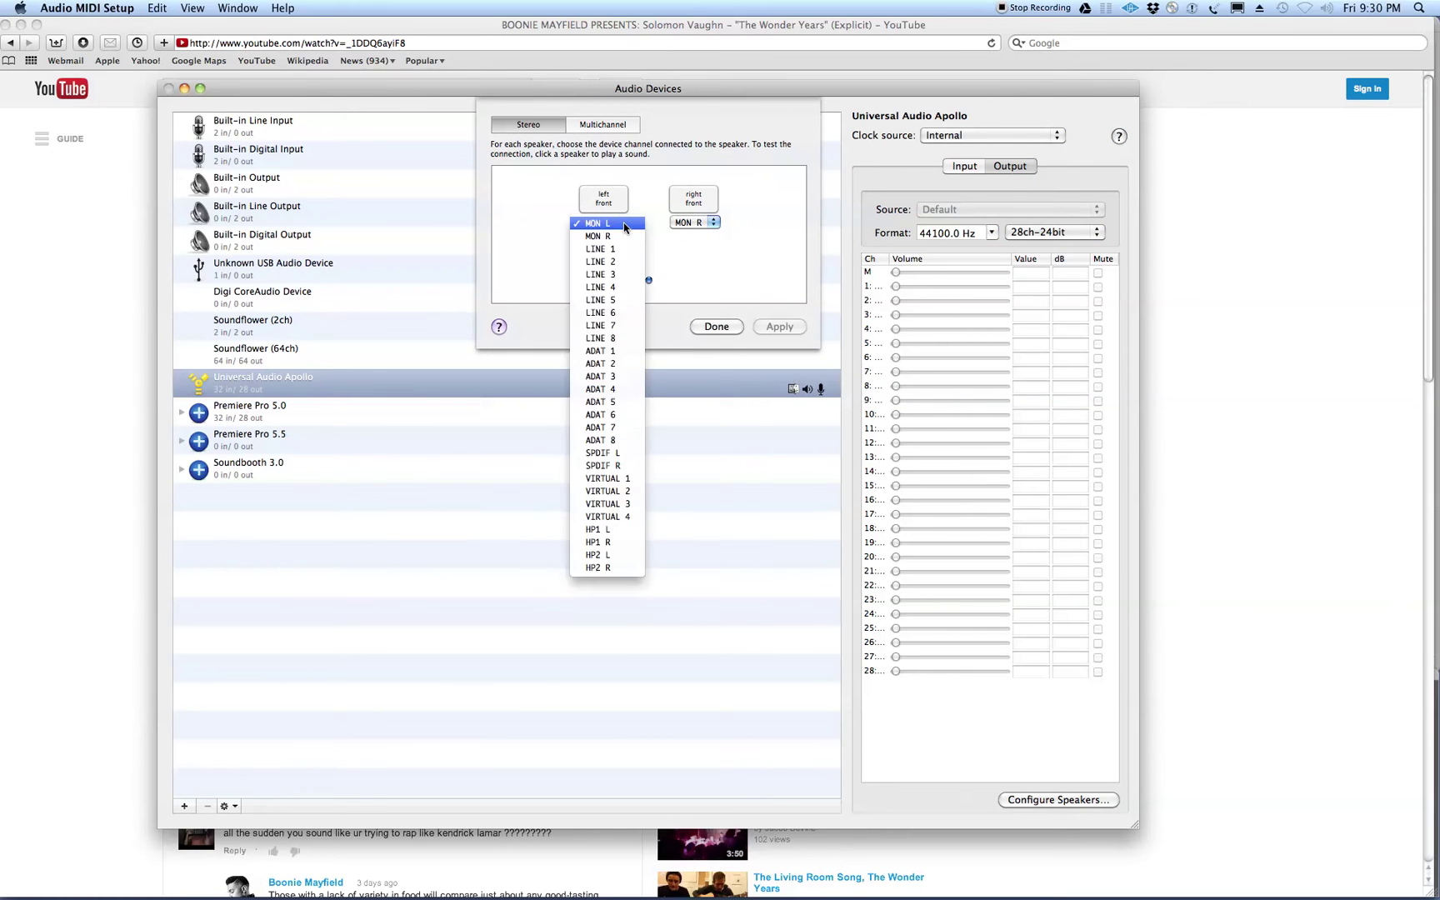
pyautogui.click(714, 225)
pyautogui.click(714, 224)
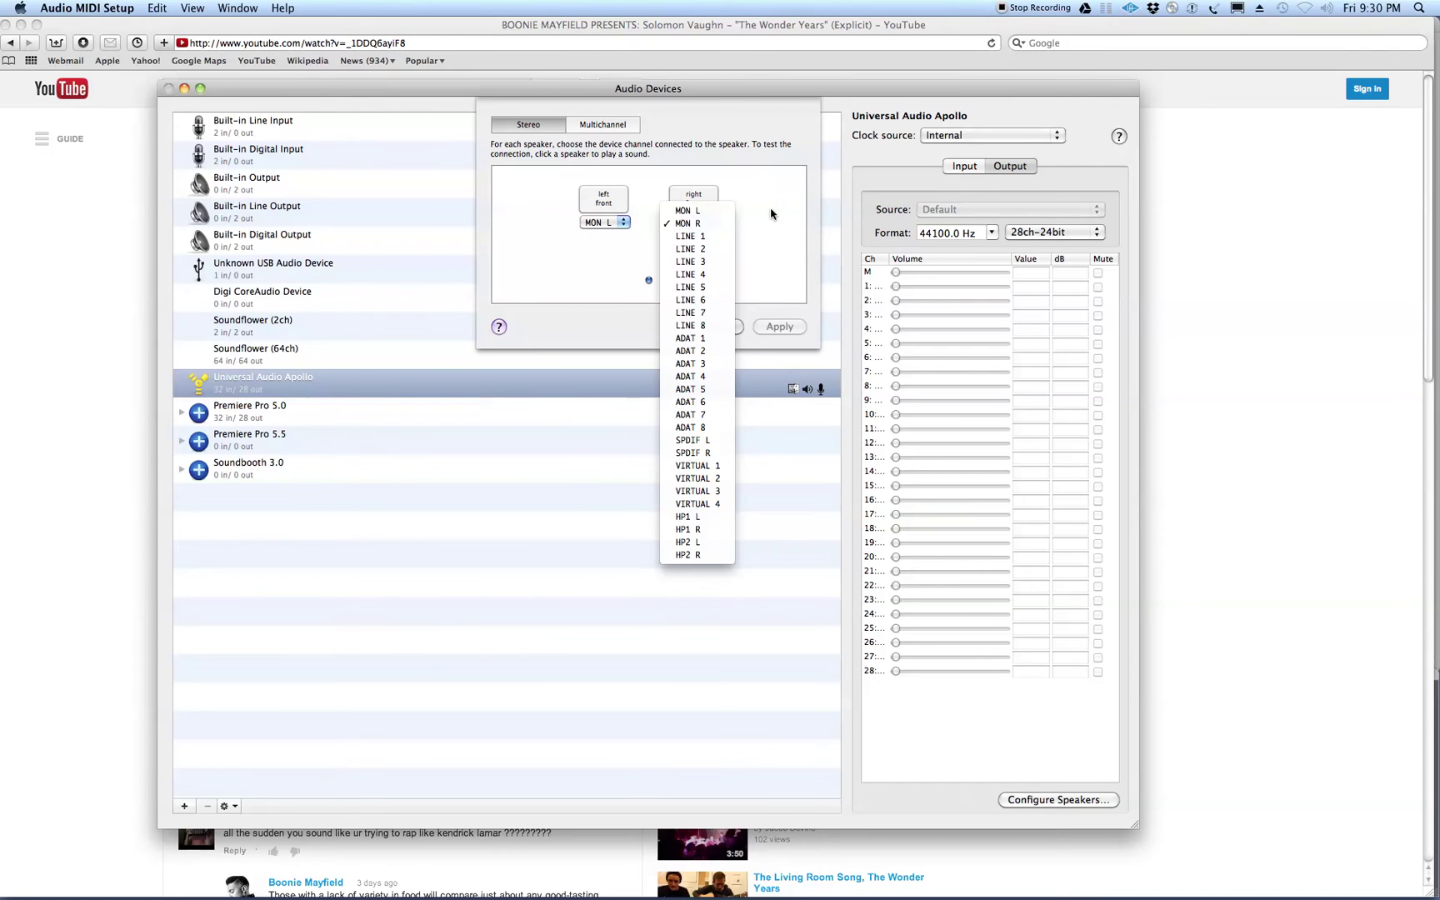
pyautogui.click(770, 214)
# - Assign LINE 1 to left front and LINE 2 to right front, then apply and finish
pyautogui.click(622, 223)
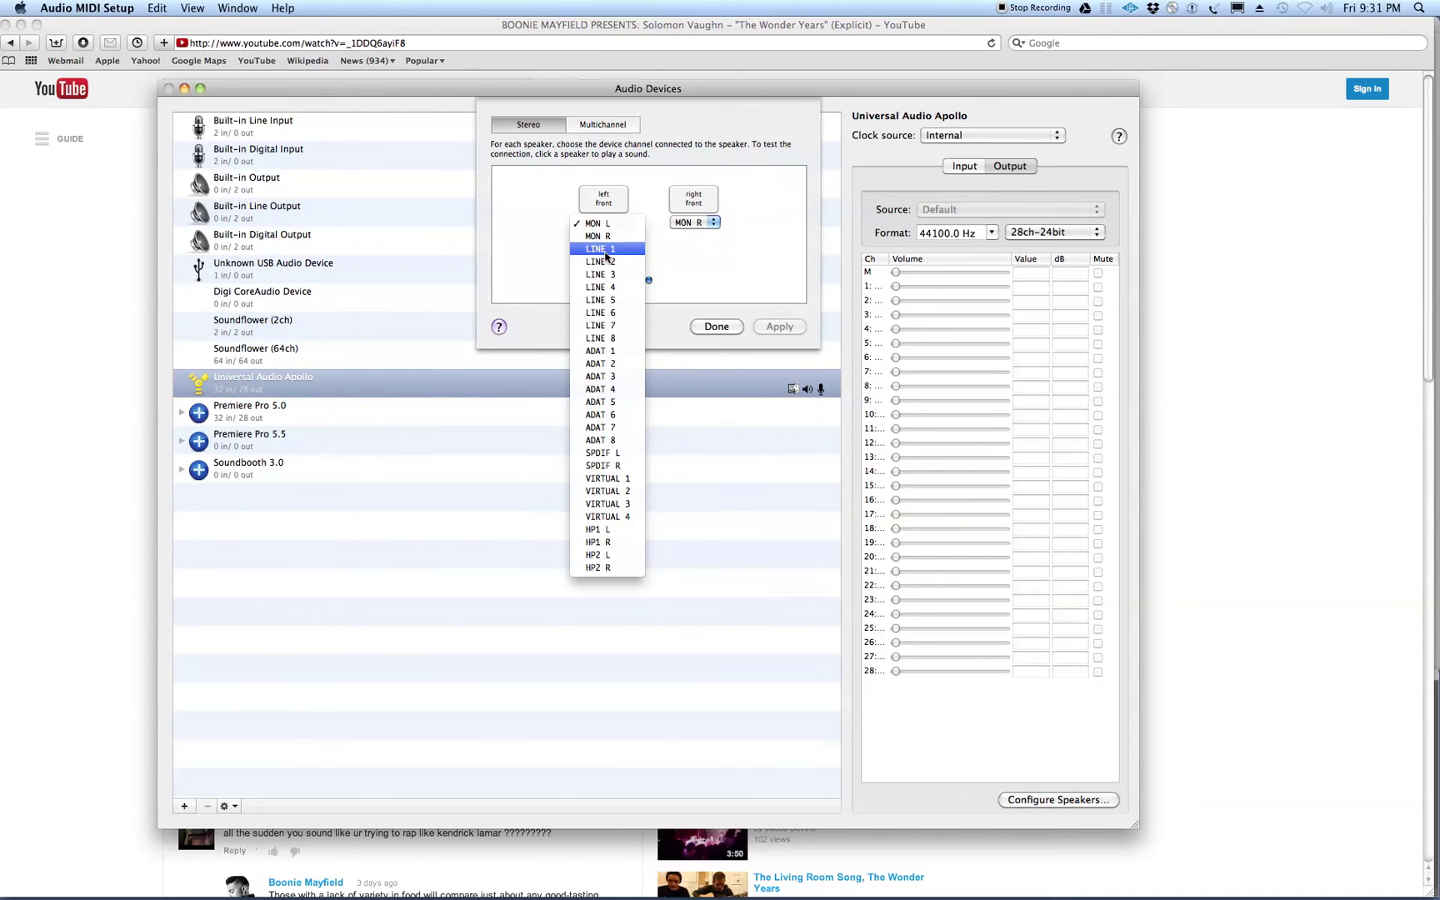
pyautogui.click(606, 250)
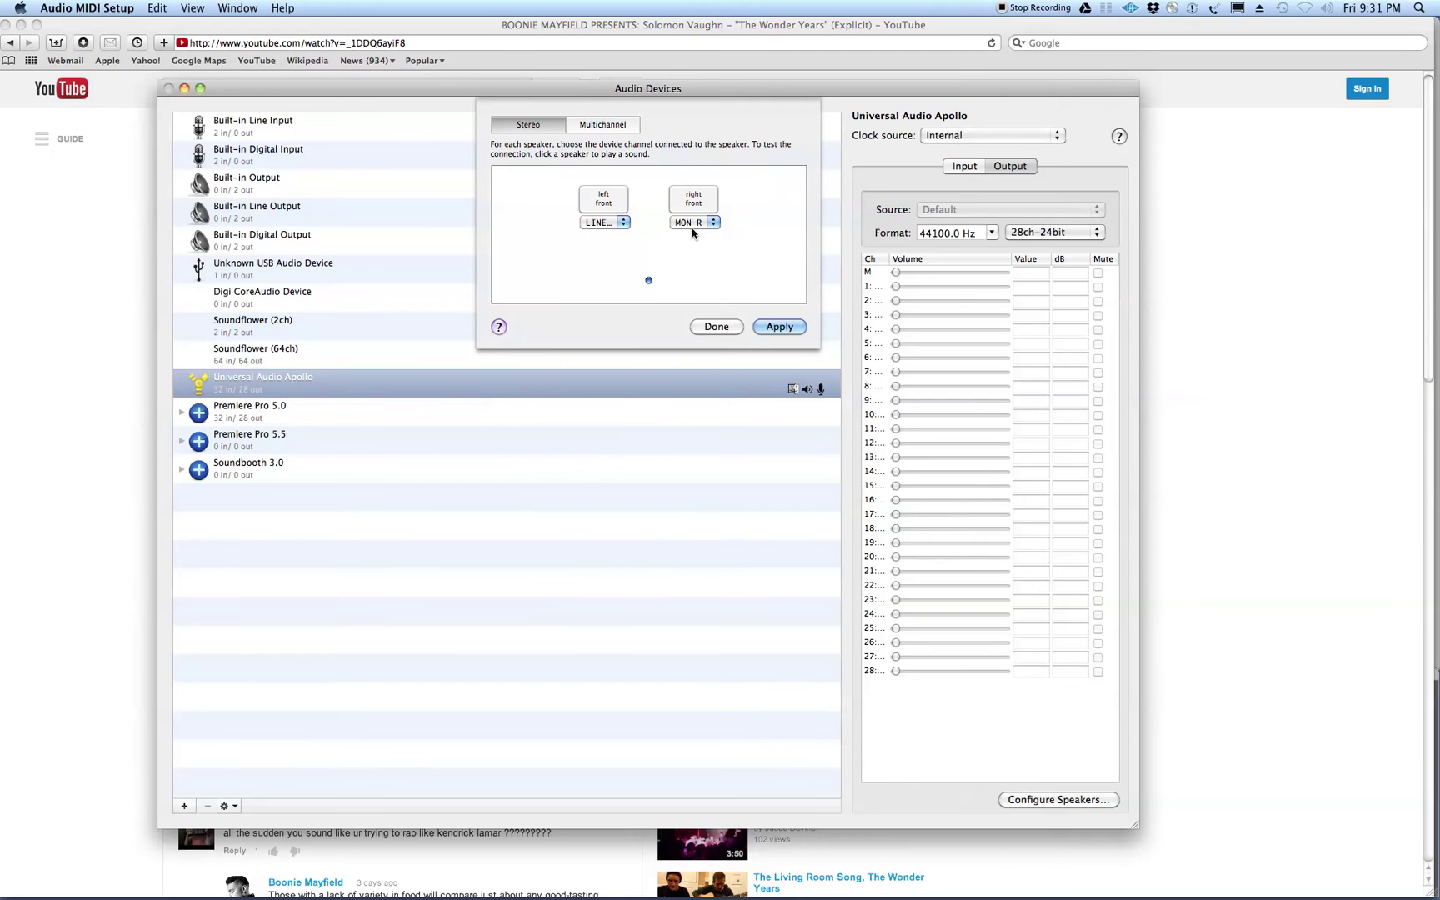
pyautogui.click(713, 222)
pyautogui.click(700, 222)
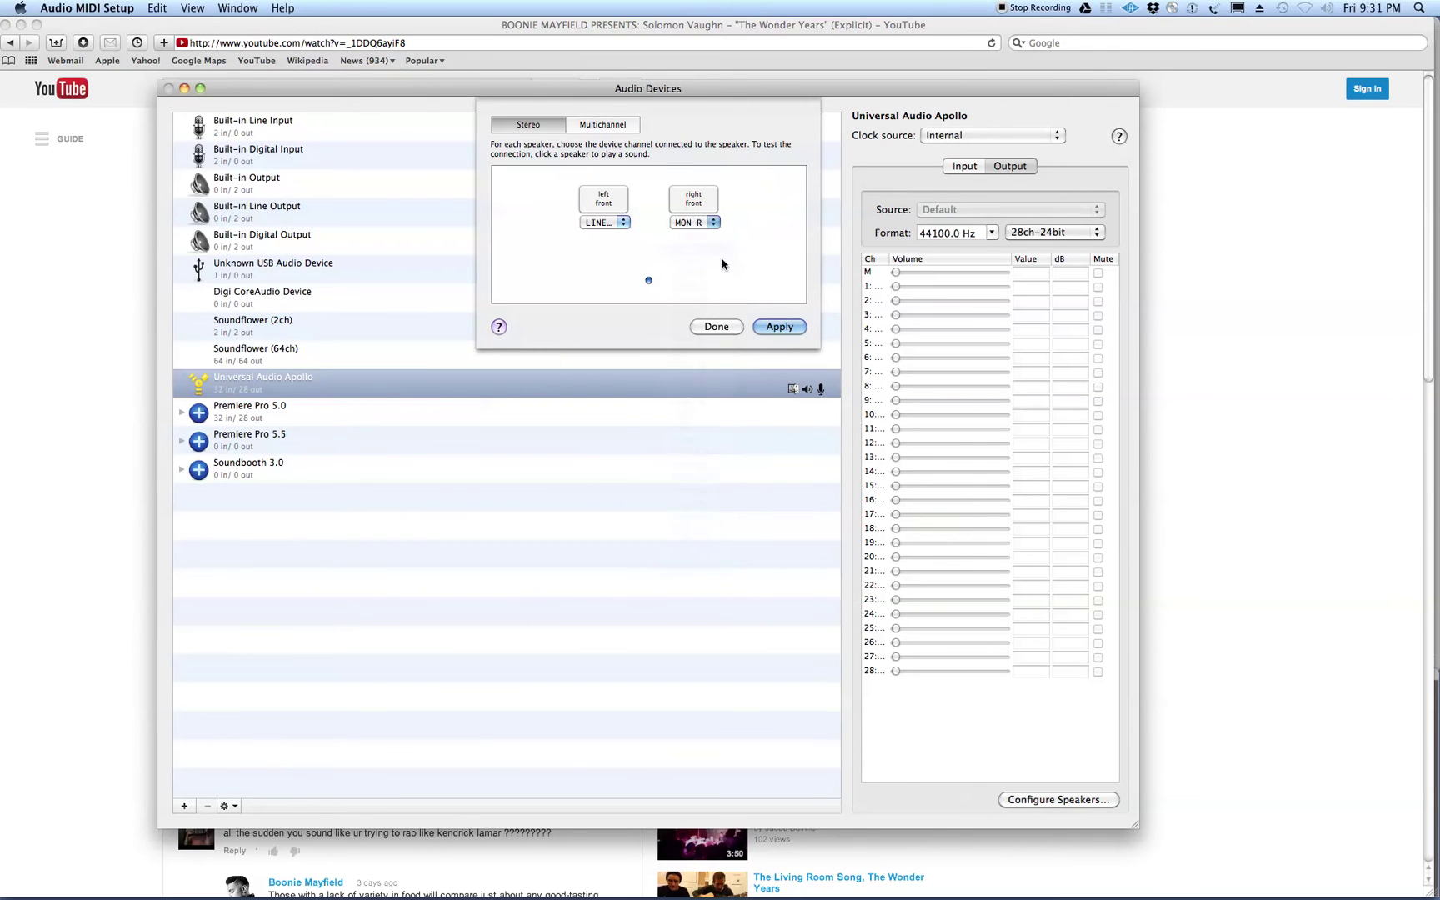
pyautogui.click(777, 327)
pyautogui.click(718, 327)
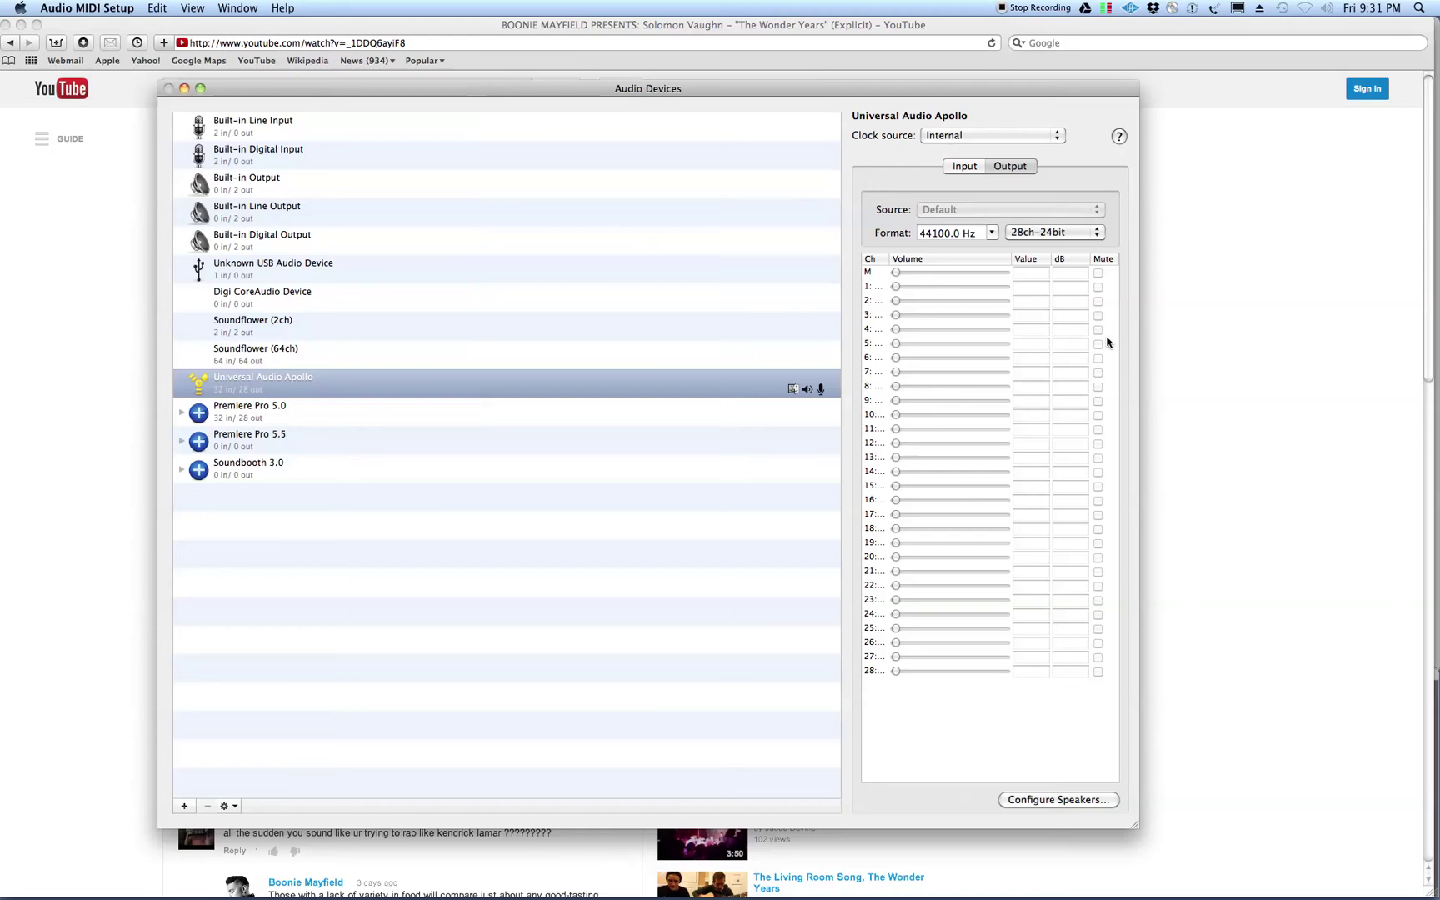
pyautogui.click(1205, 285)
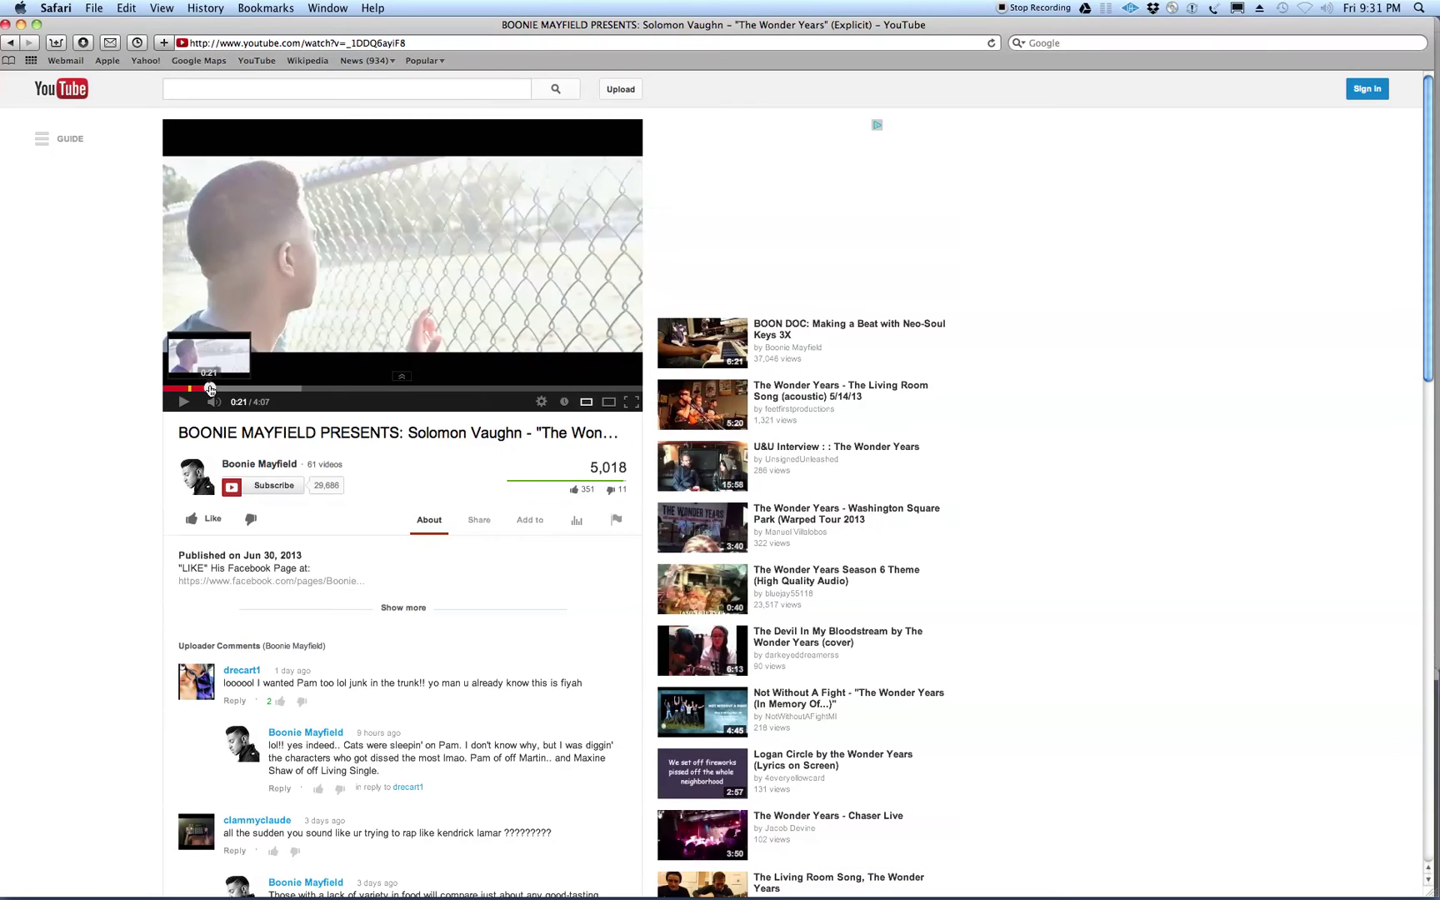
pyautogui.moveTo(210, 388); pyautogui.dragTo(169, 388)
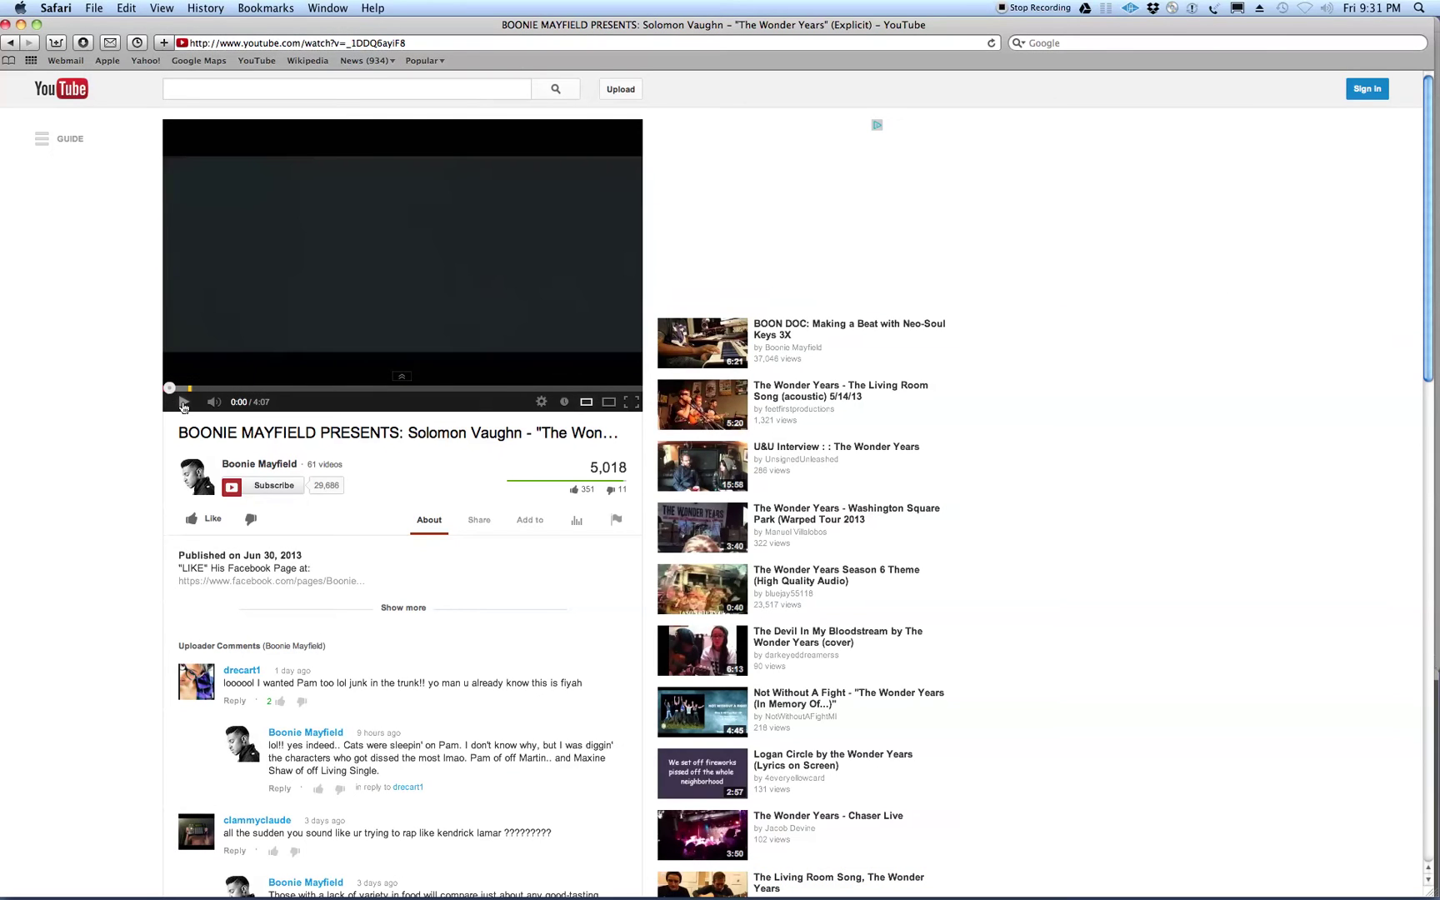
pyautogui.click(183, 404)
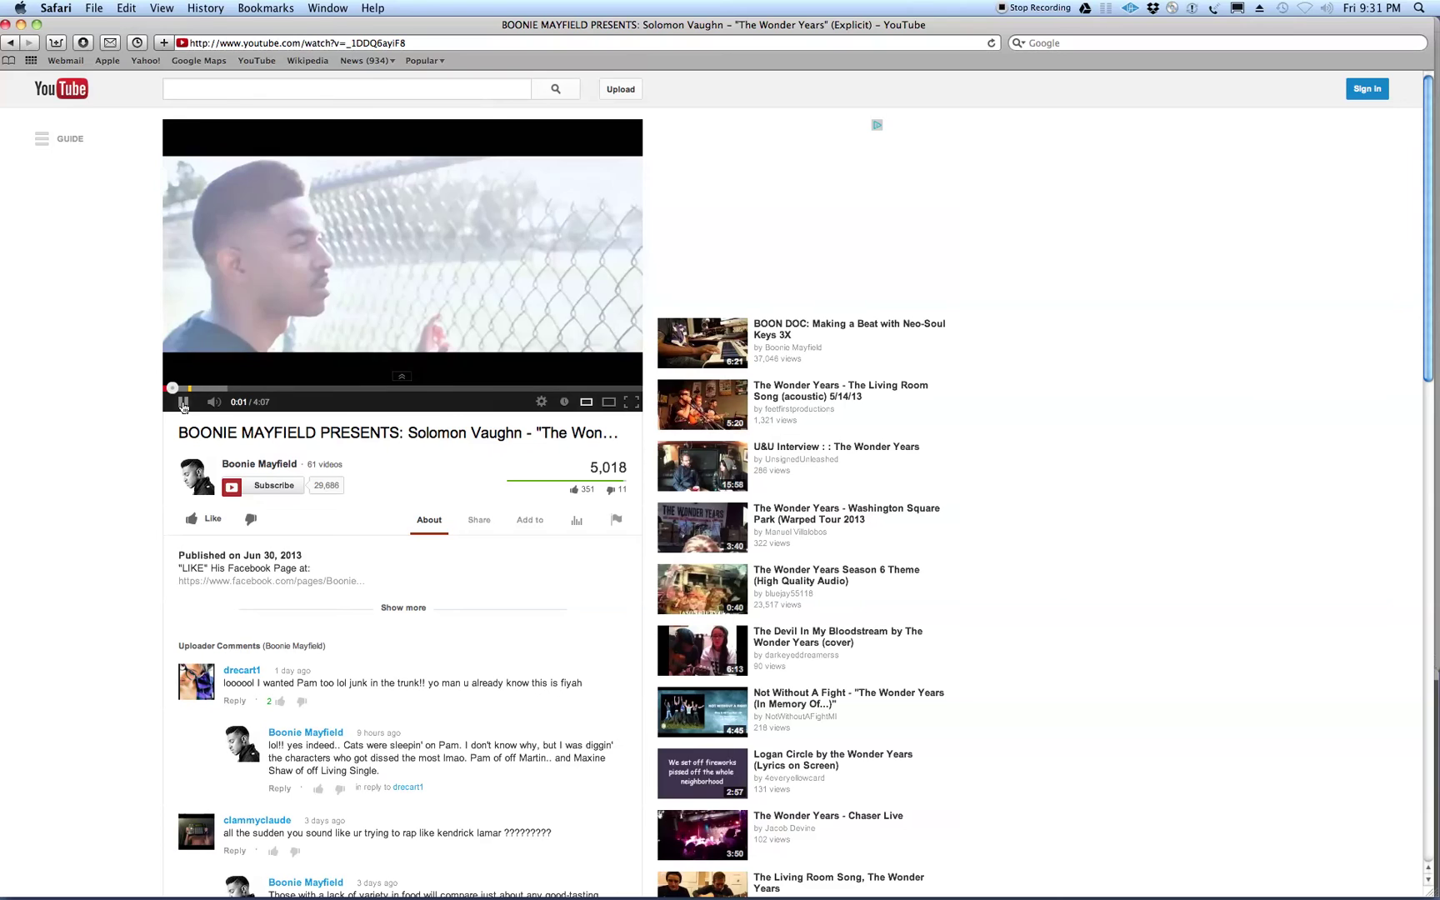
pyautogui.click(184, 405)
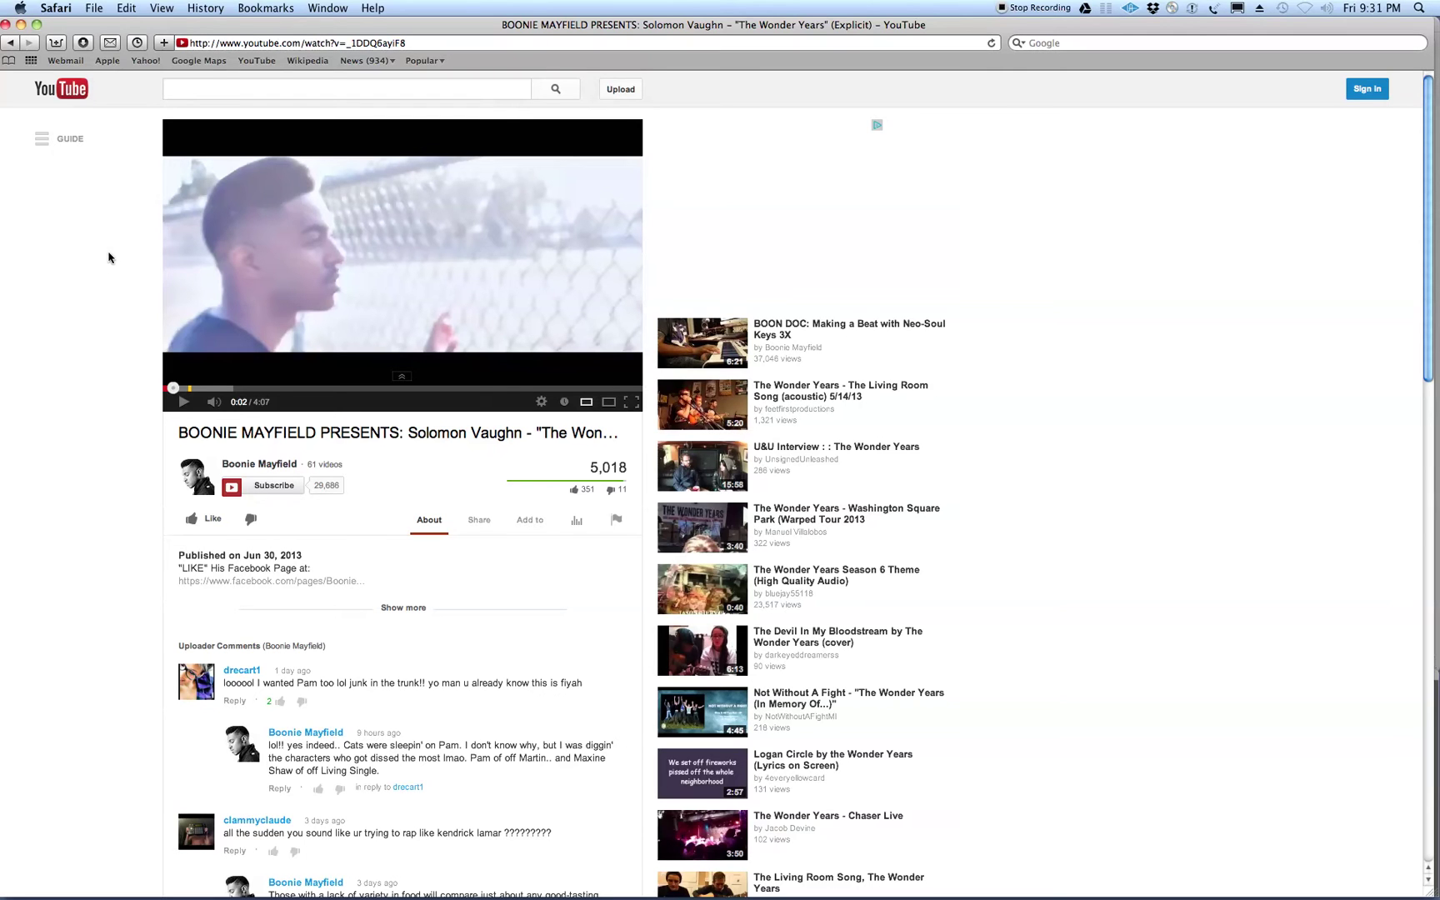
pyautogui.moveTo(664, 893)
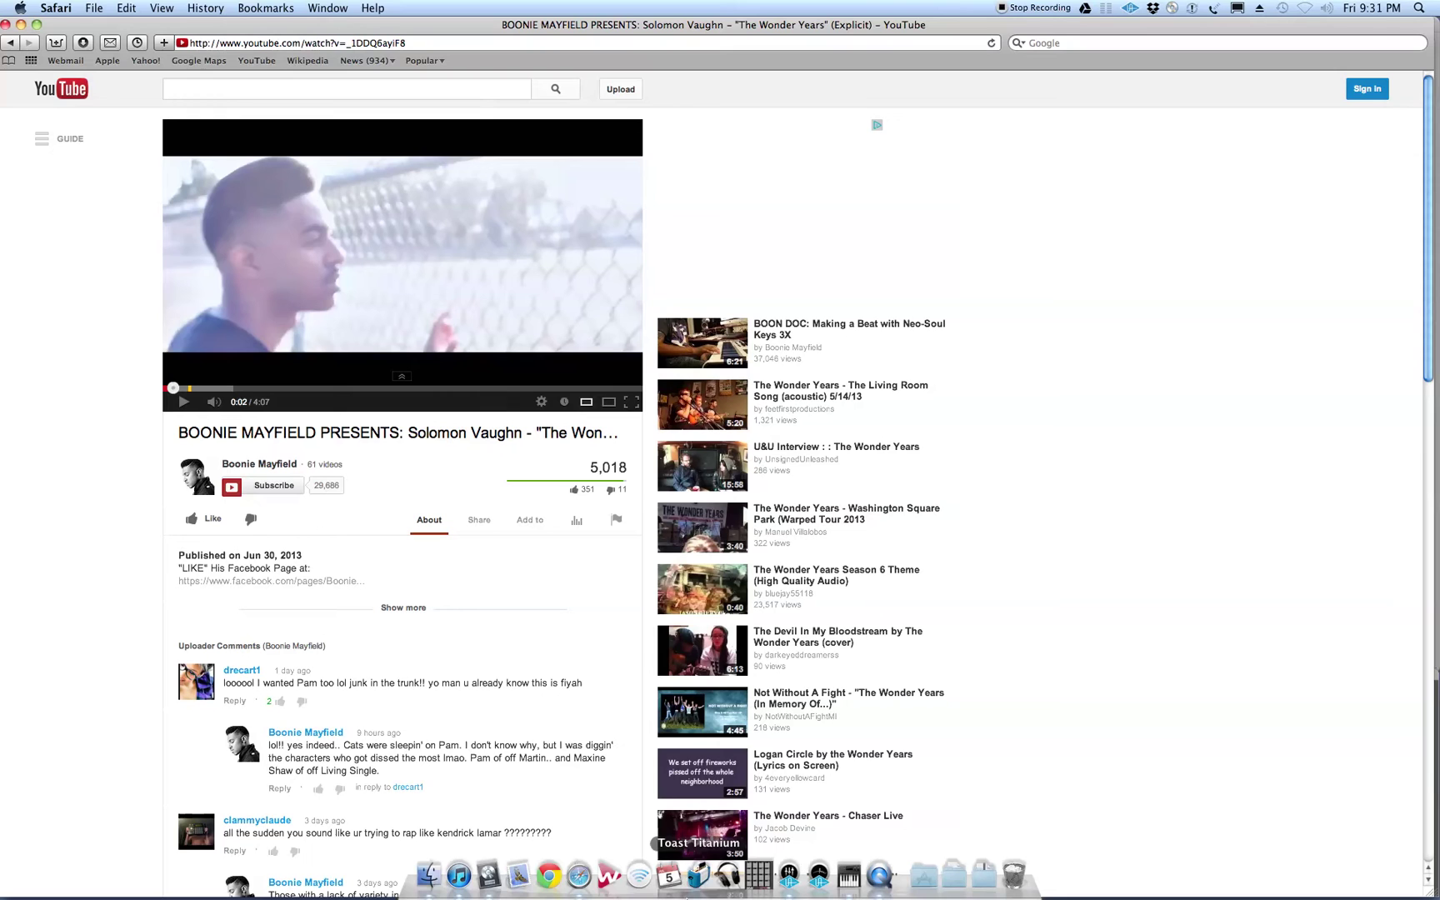
# - Route UAD Console's AUX 1 output to Analog 1-2 instead of Monitor L/R
pyautogui.click(789, 875)
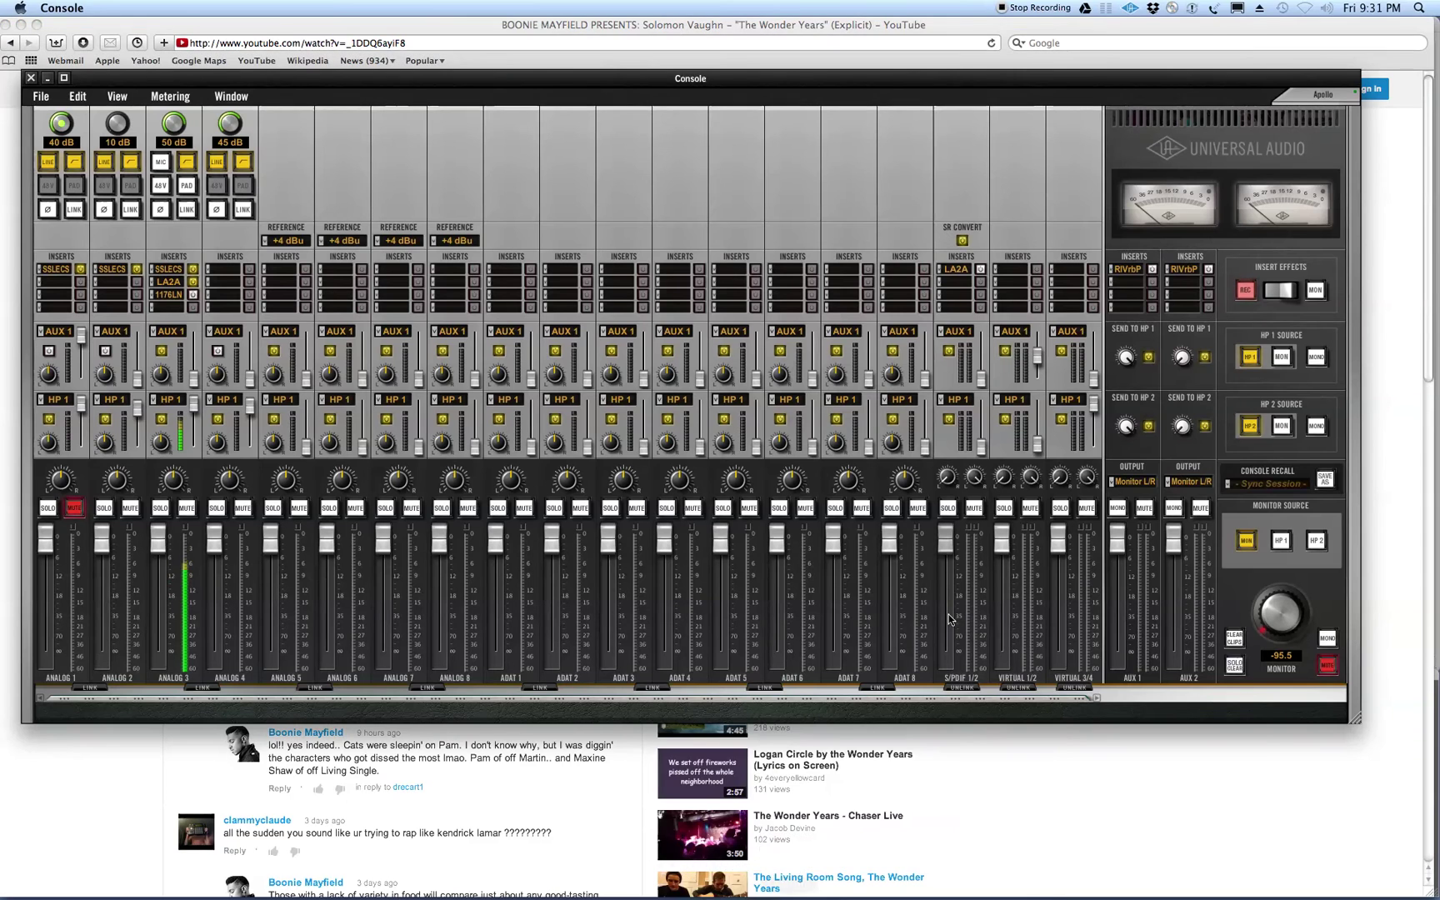
pyautogui.click(1113, 483)
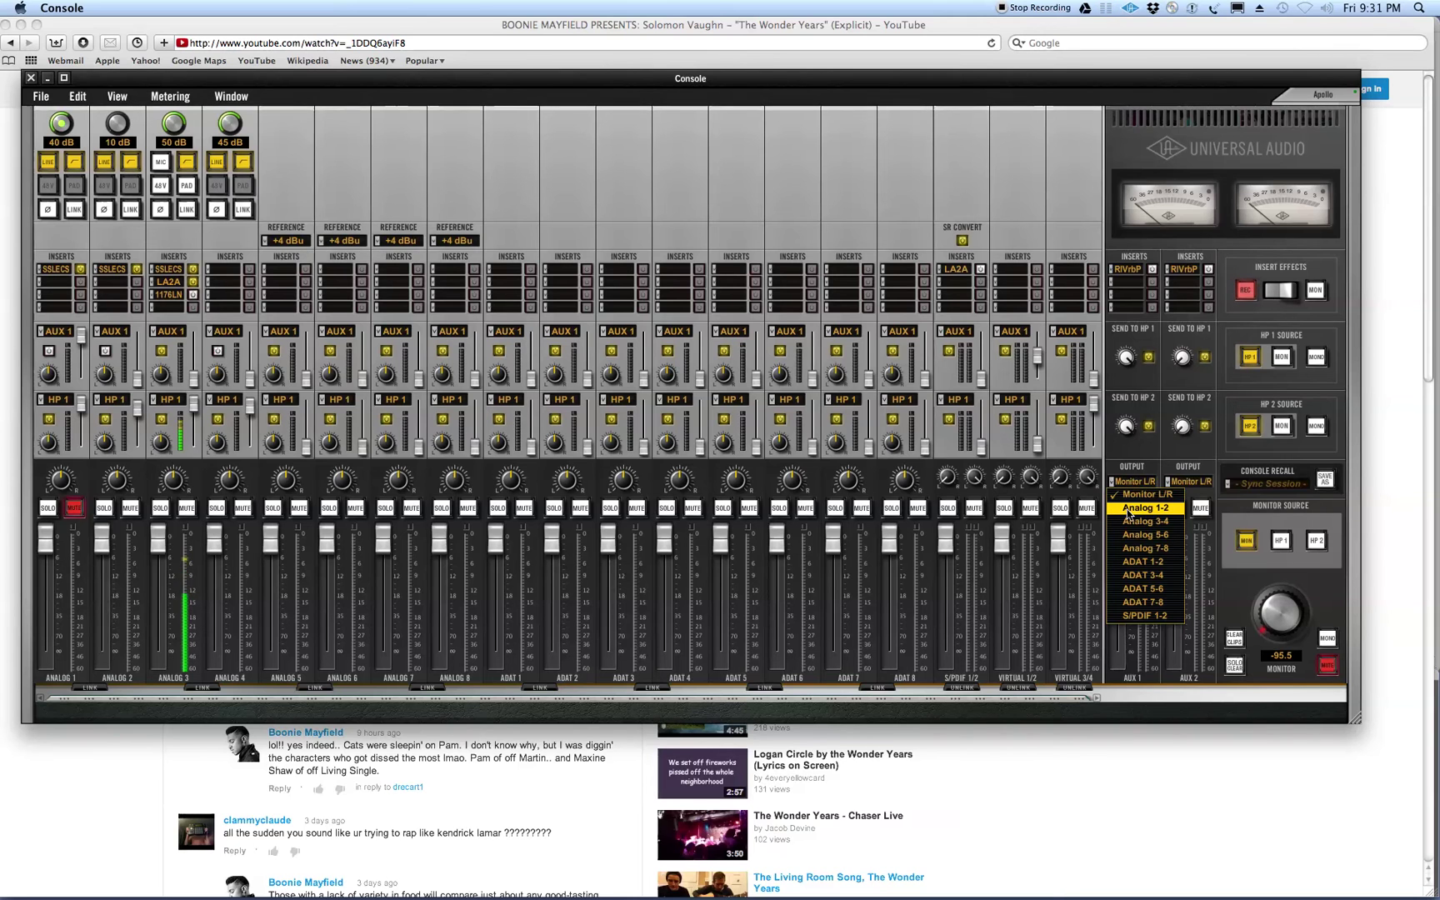
pyautogui.click(1128, 509)
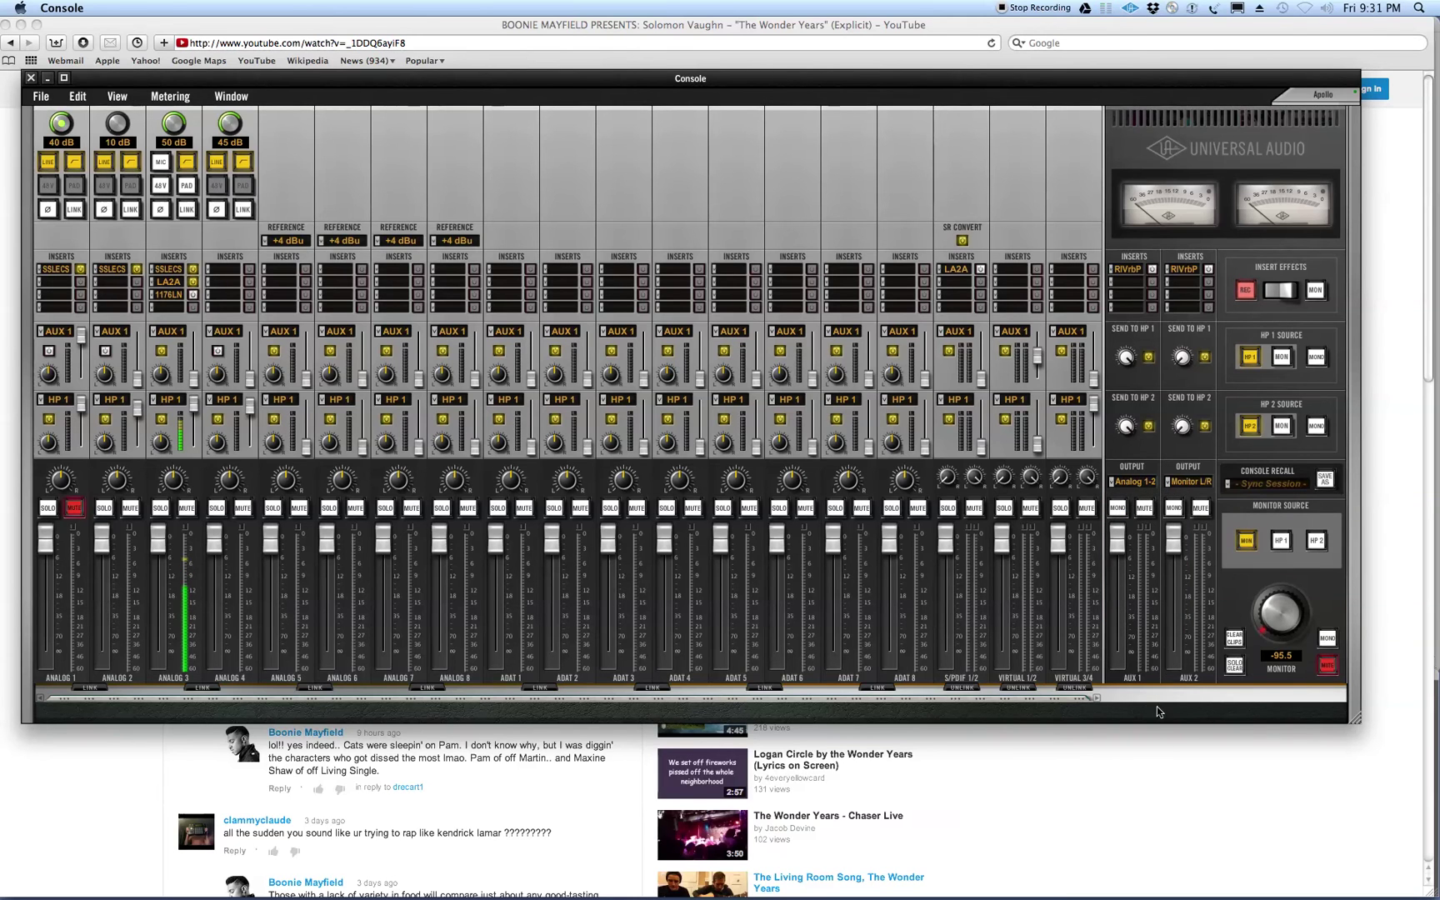
# - Resume playing the Solomon Vaughn video in Safari
pyautogui.click(1155, 749)
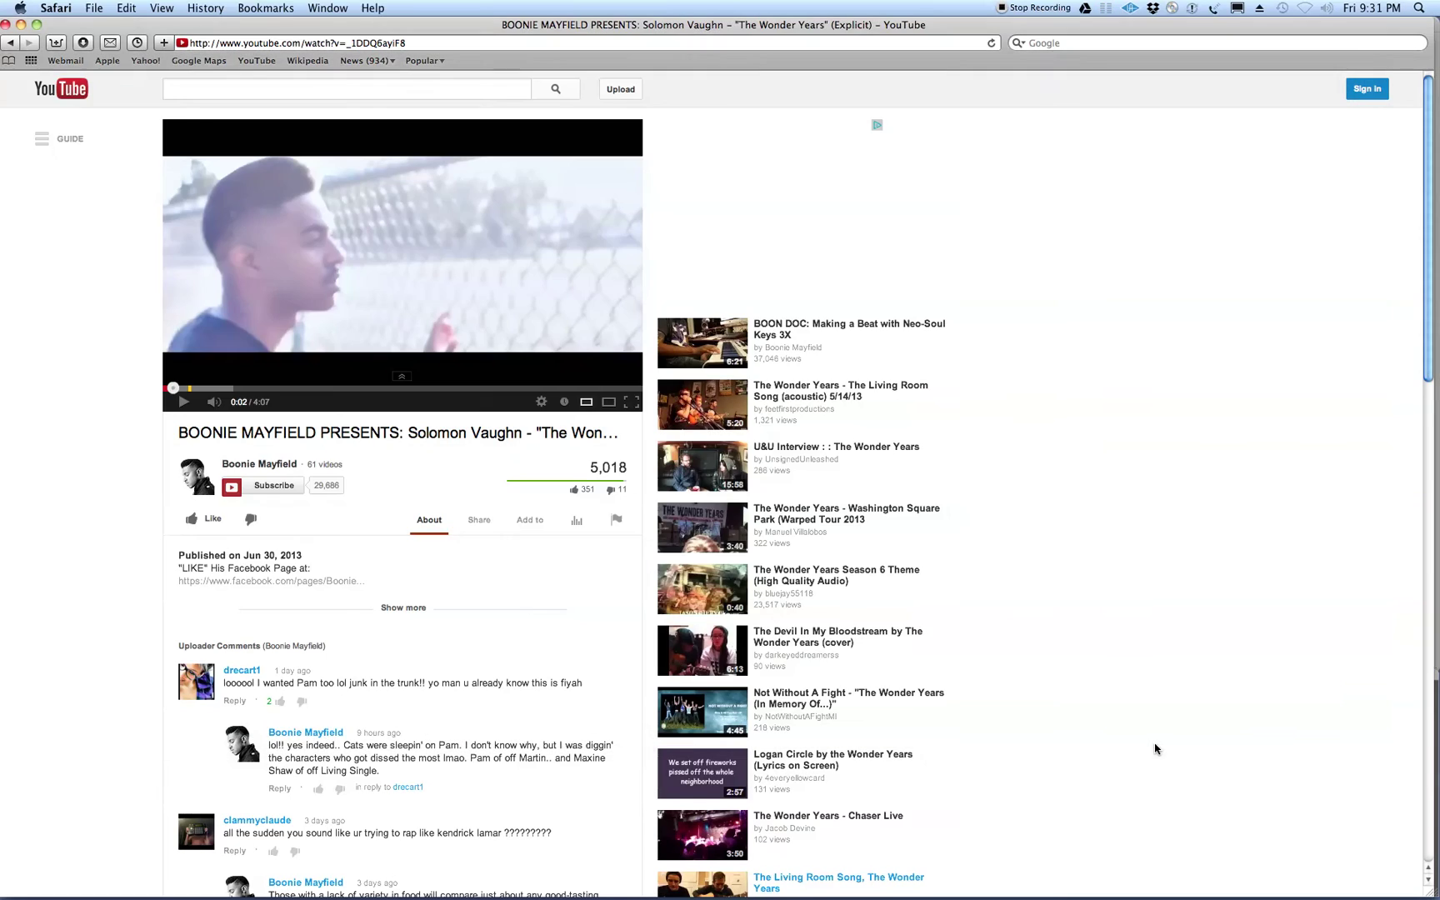
pyautogui.click(182, 404)
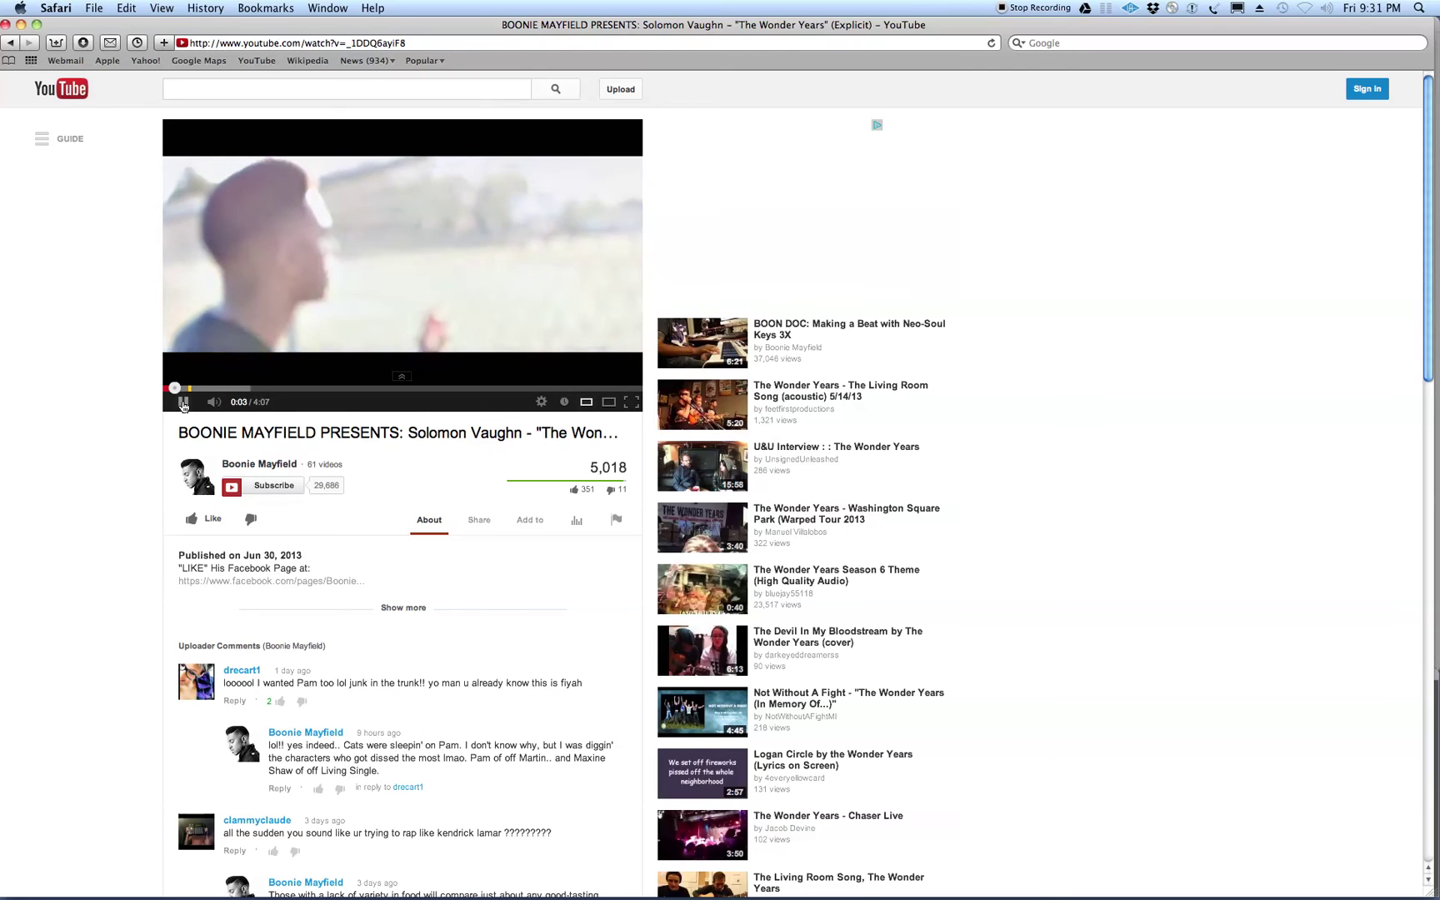
pyautogui.moveTo(879, 883)
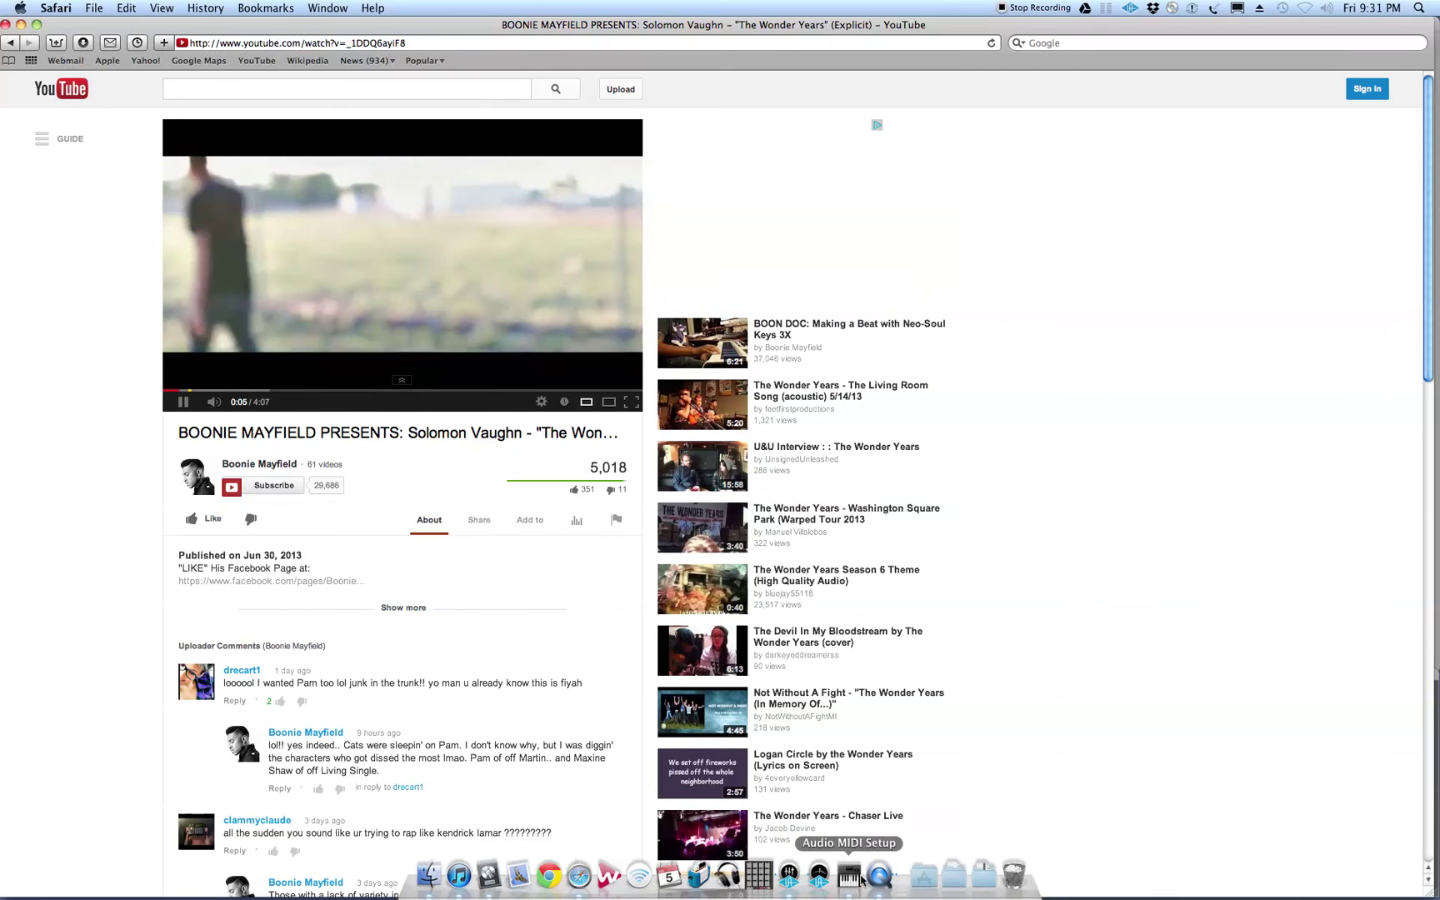
# - Set AUX 1's output back to Monitor L/R in Console, then bring Safari forward
pyautogui.click(789, 875)
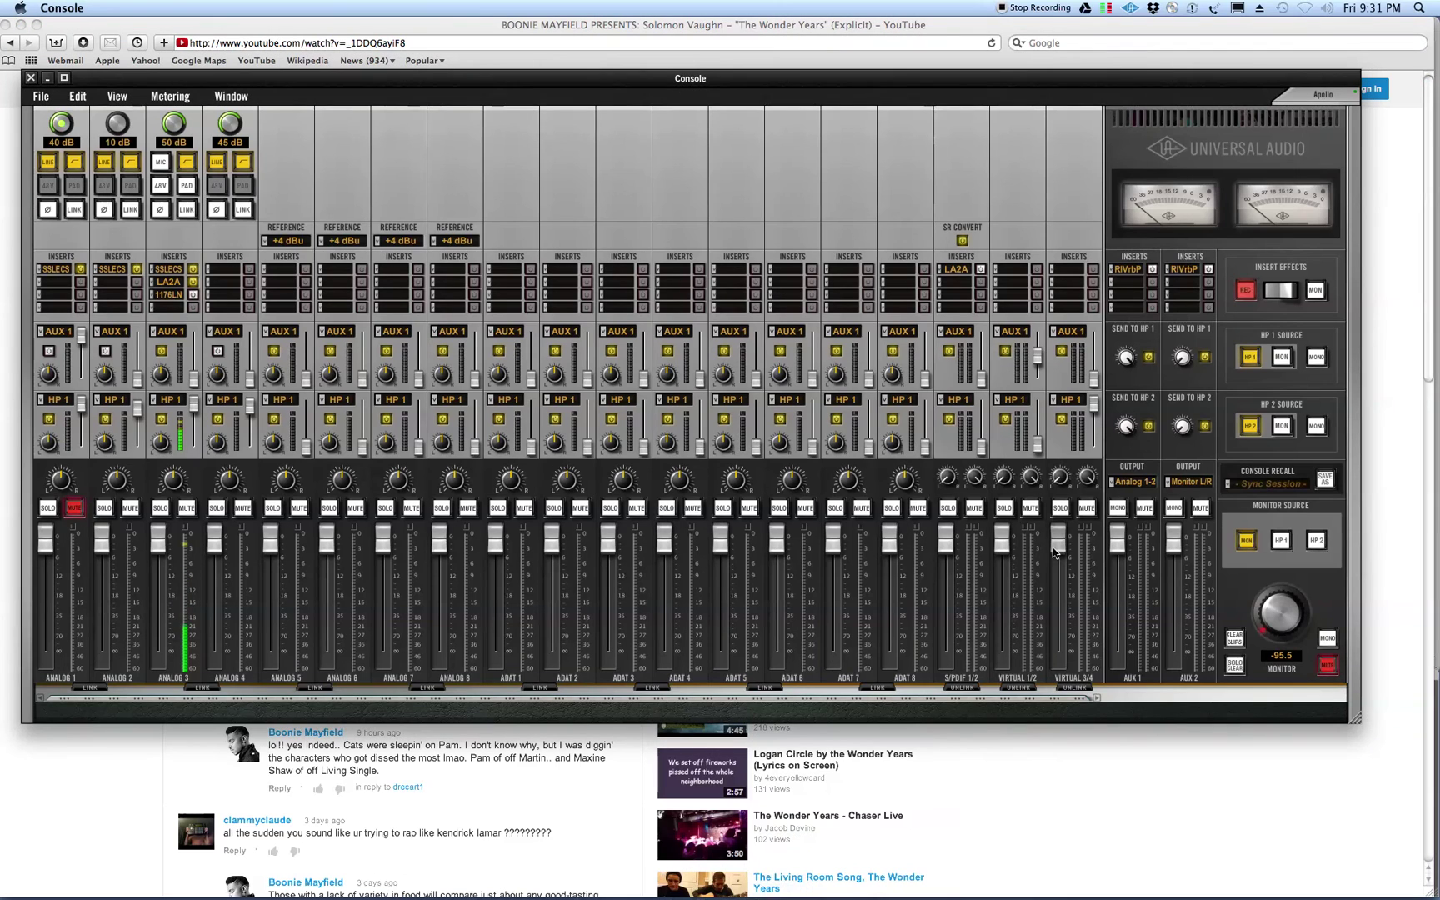
pyautogui.click(1117, 481)
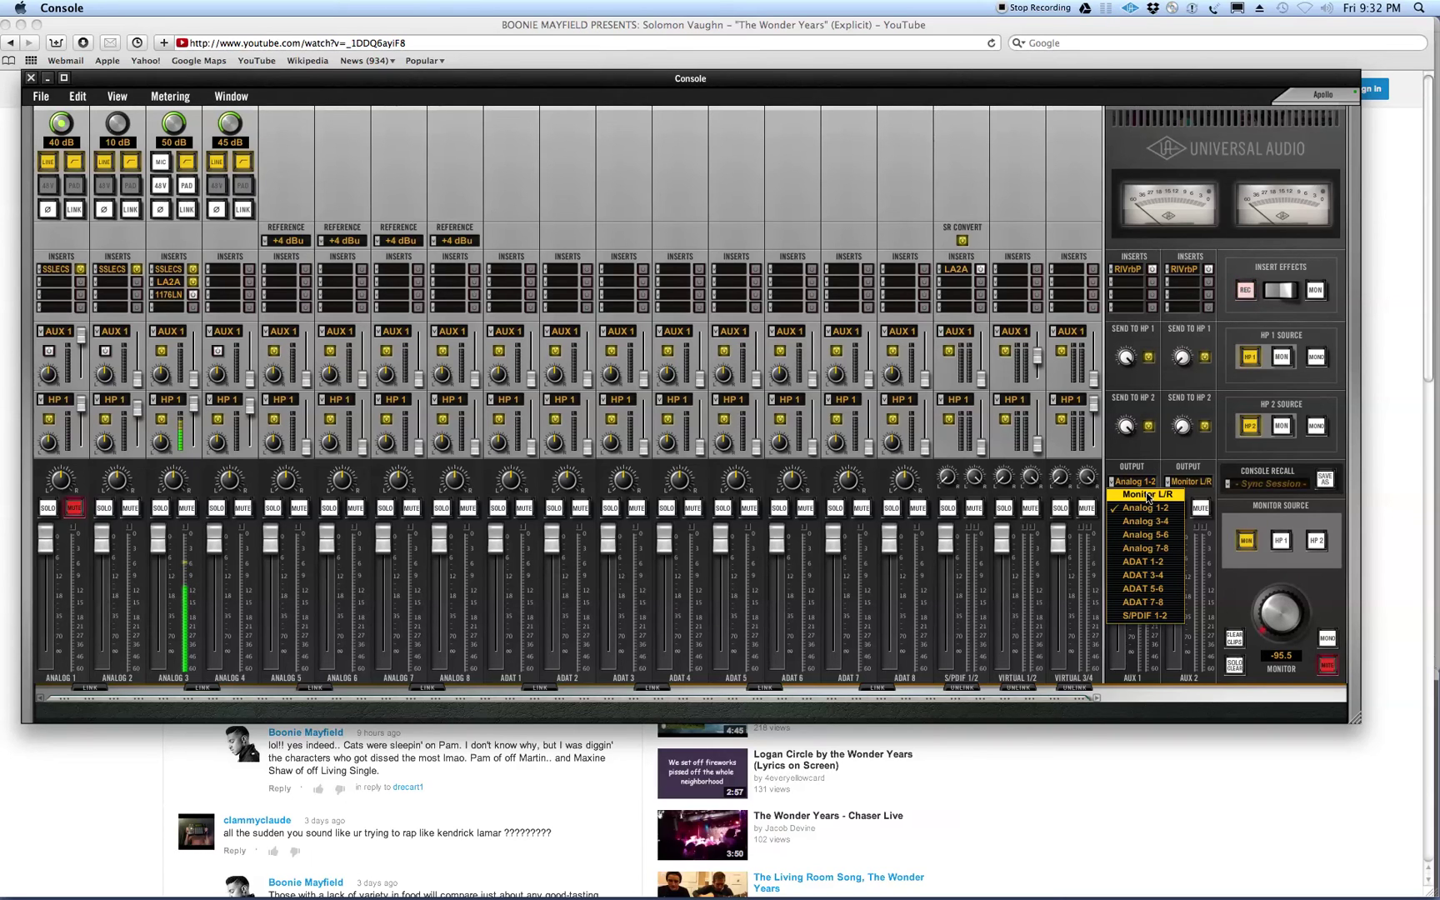
pyautogui.click(1147, 495)
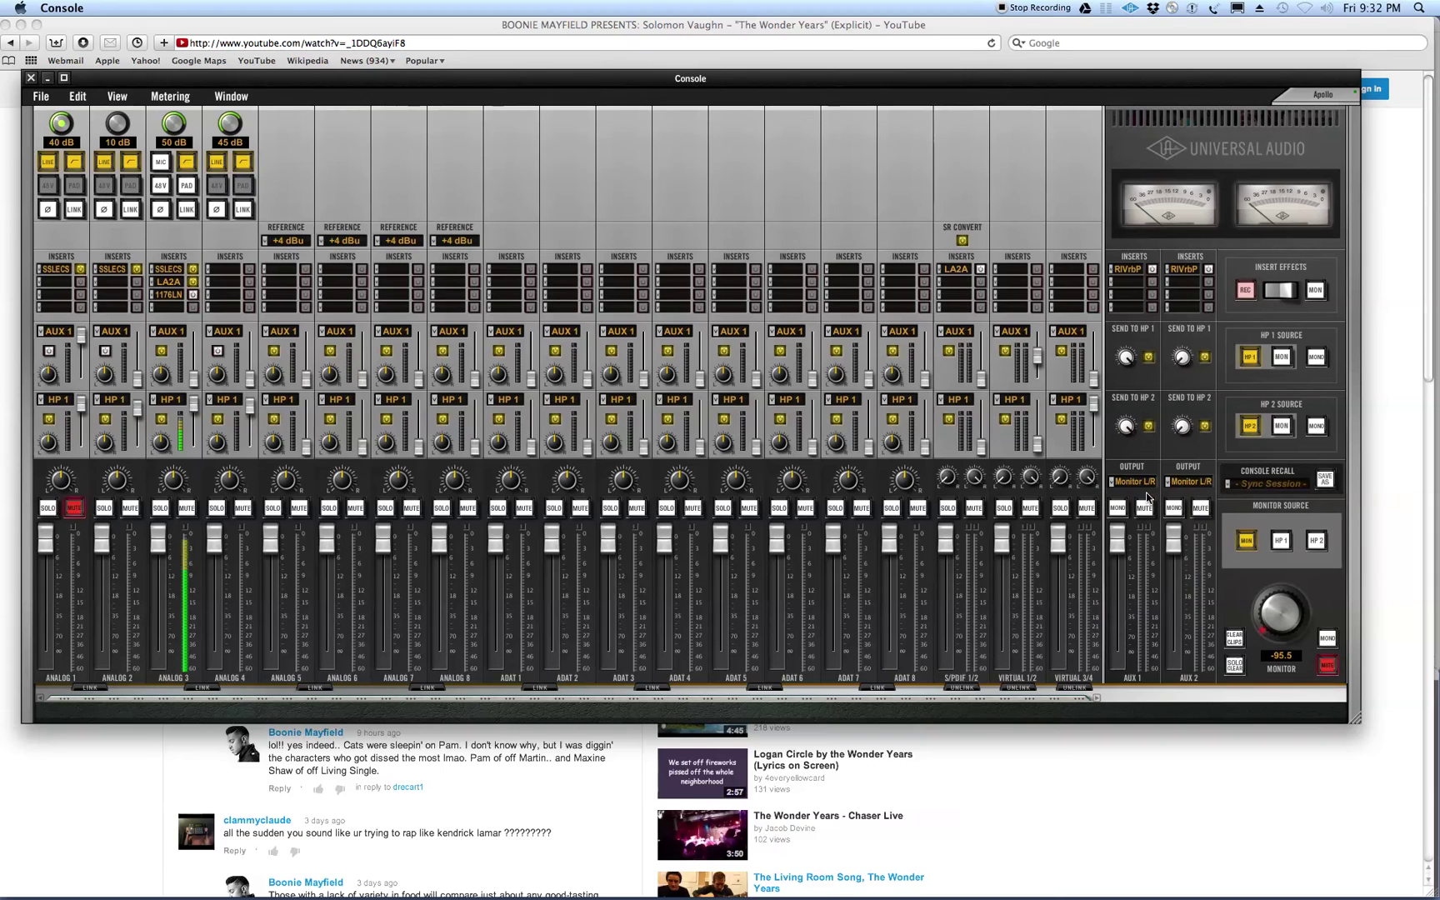
pyautogui.click(1163, 751)
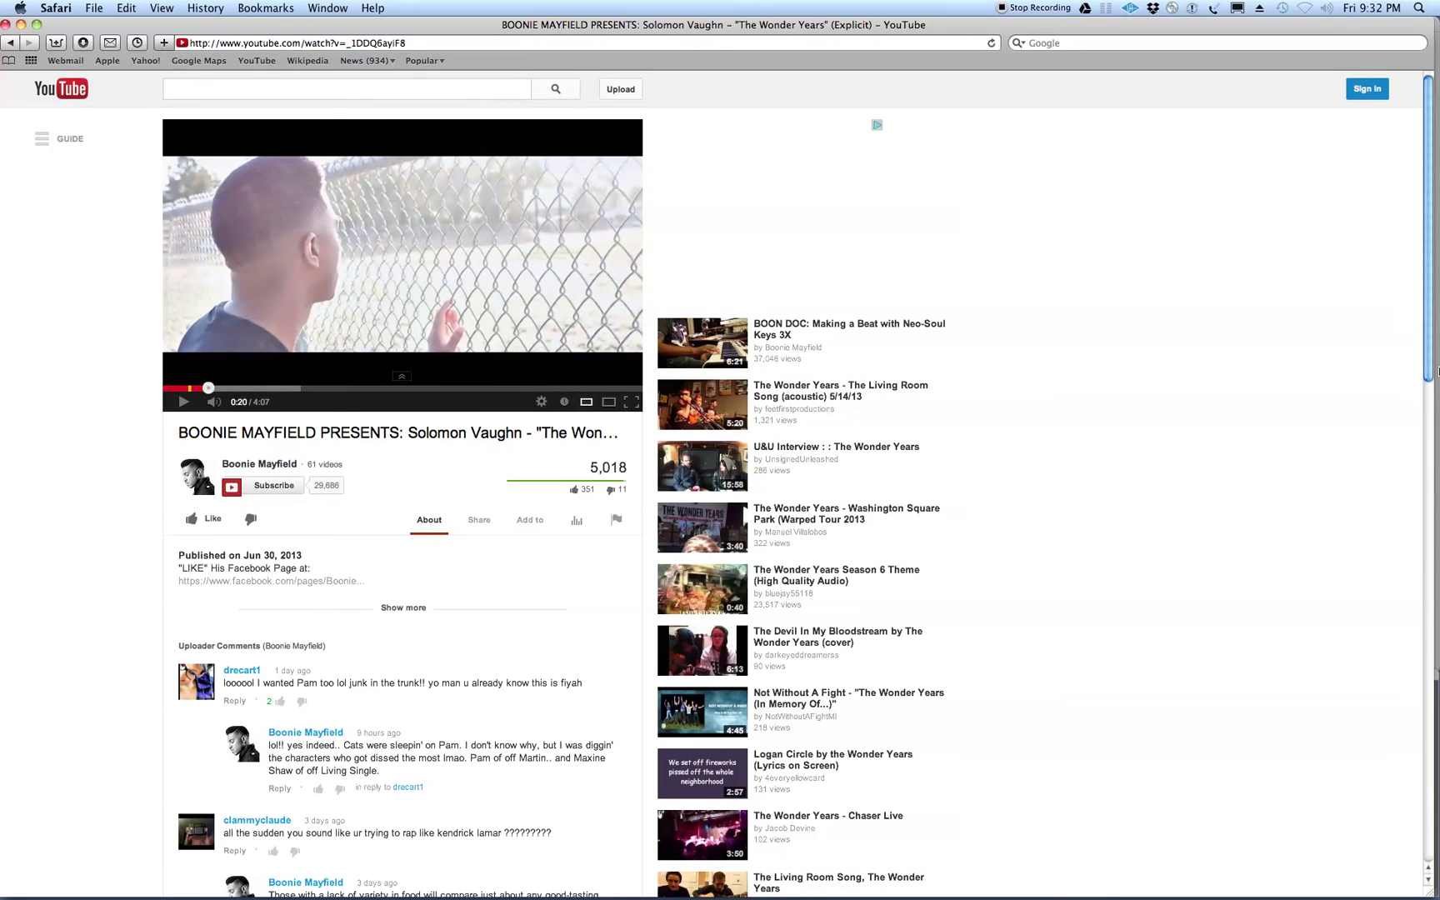
# - Open 'testing erase 1' from Logic Pro's recent projects, closing the untitled one, and play from bar 17
pyautogui.moveTo(565, 887)
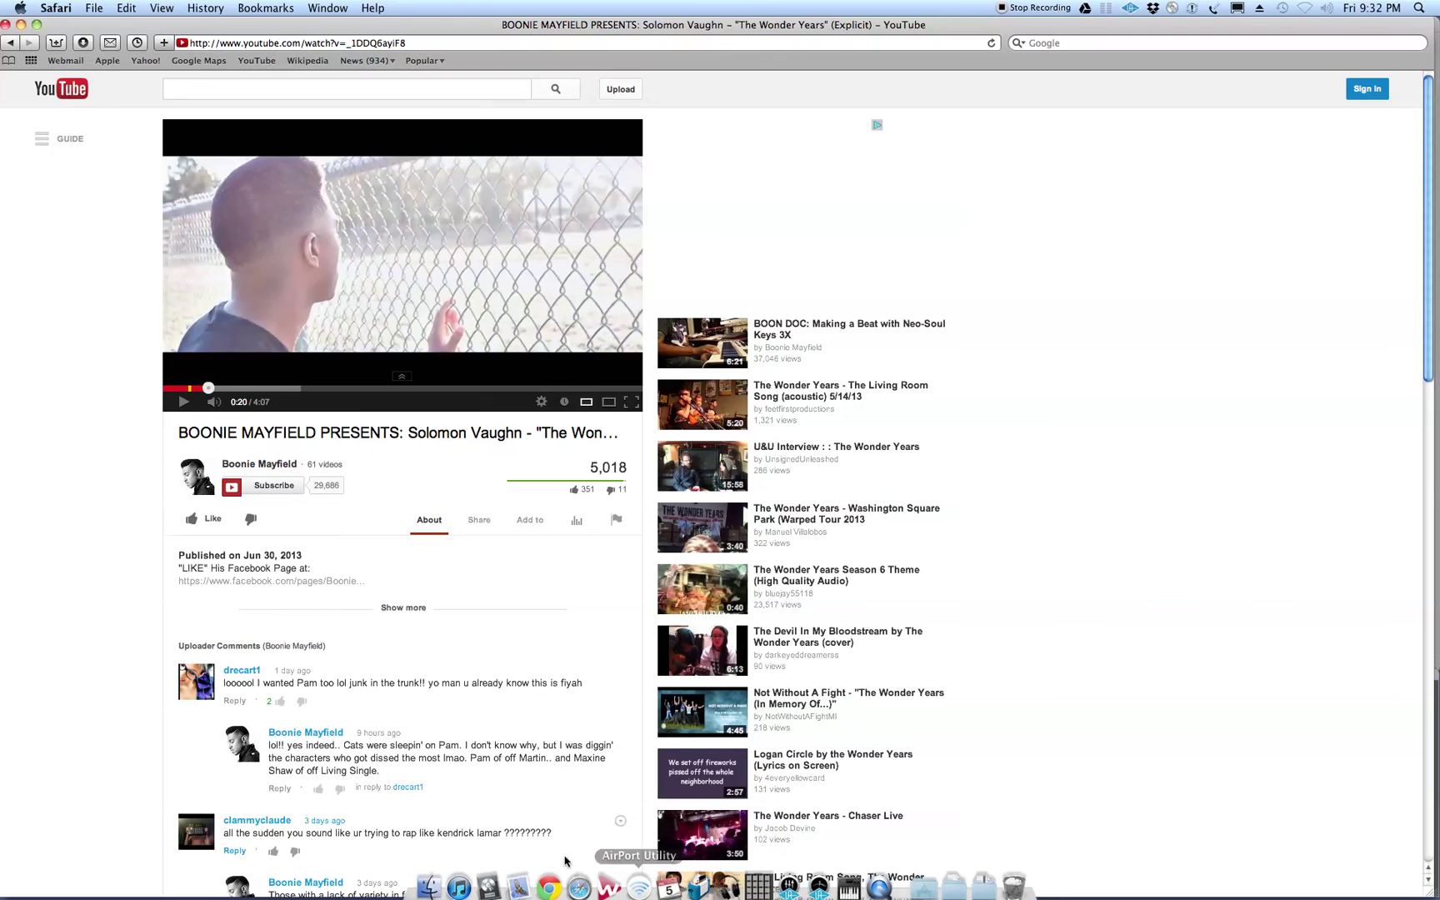
pyautogui.click(489, 885)
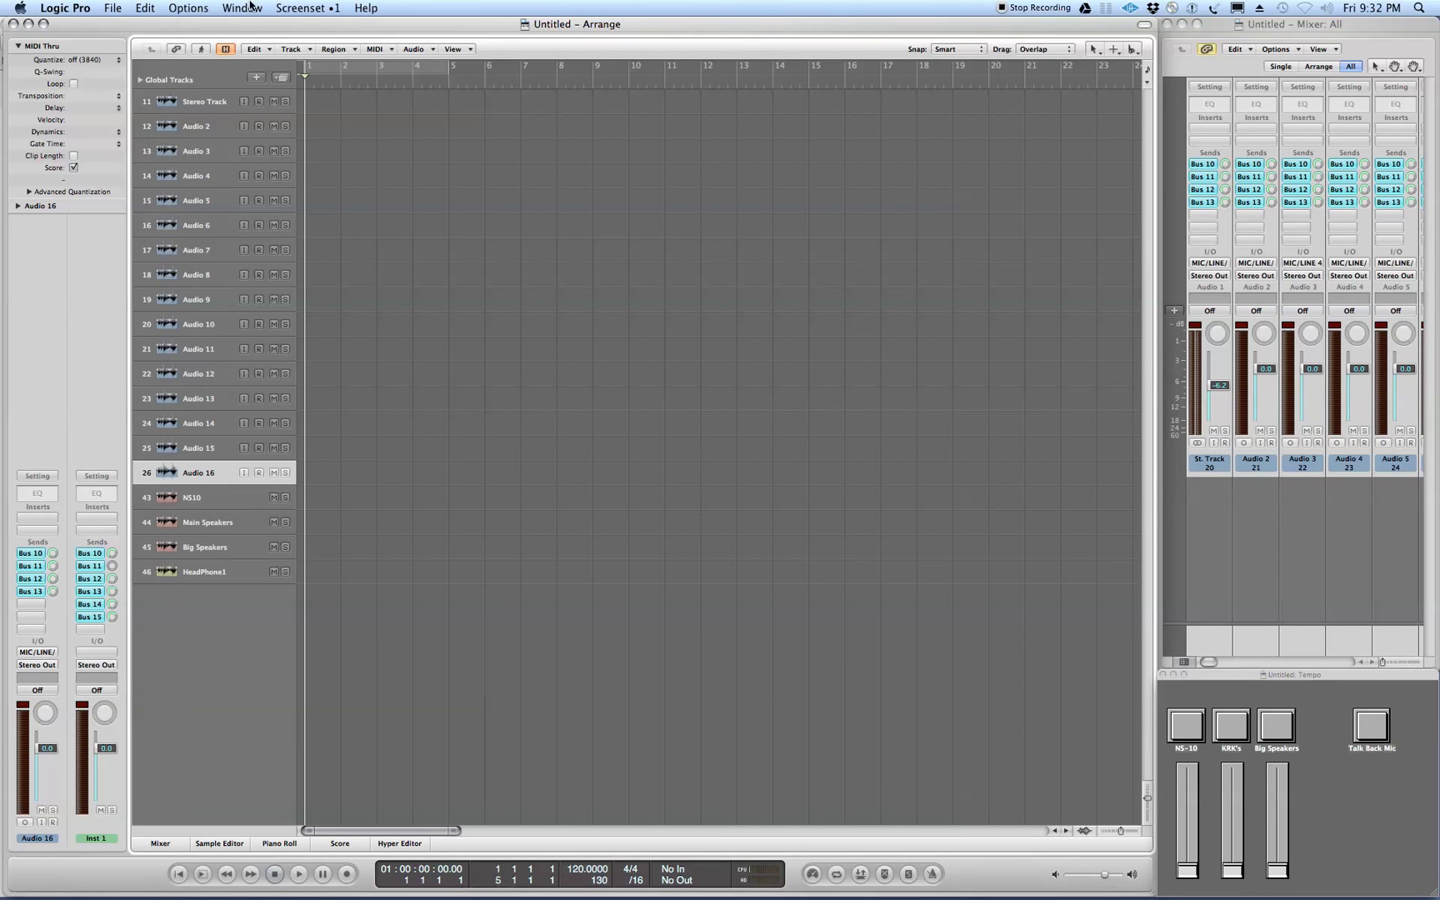
pyautogui.click(117, 12)
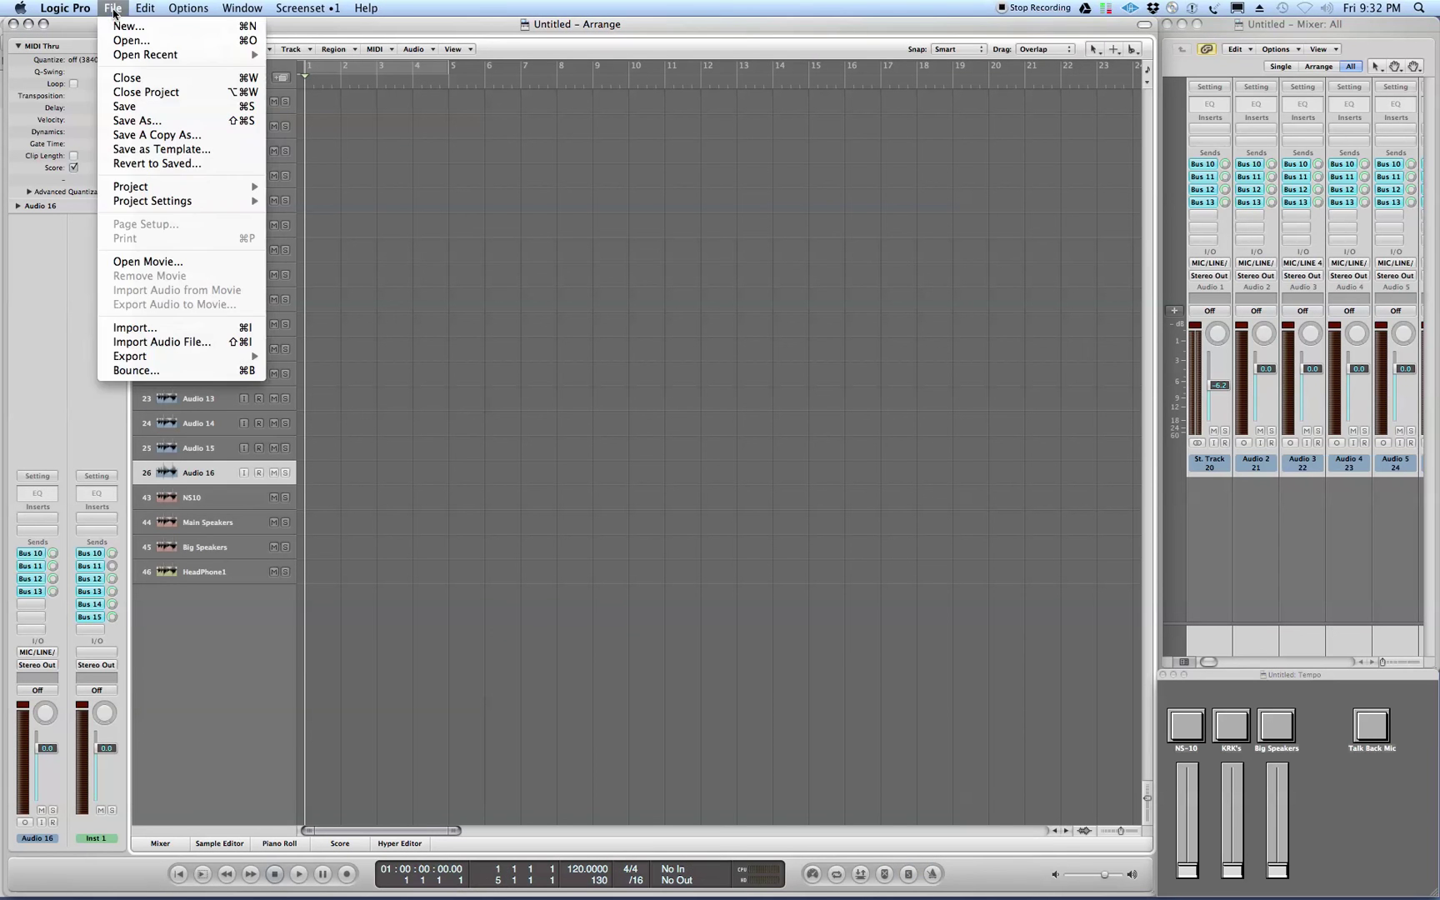
pyautogui.moveTo(134, 55)
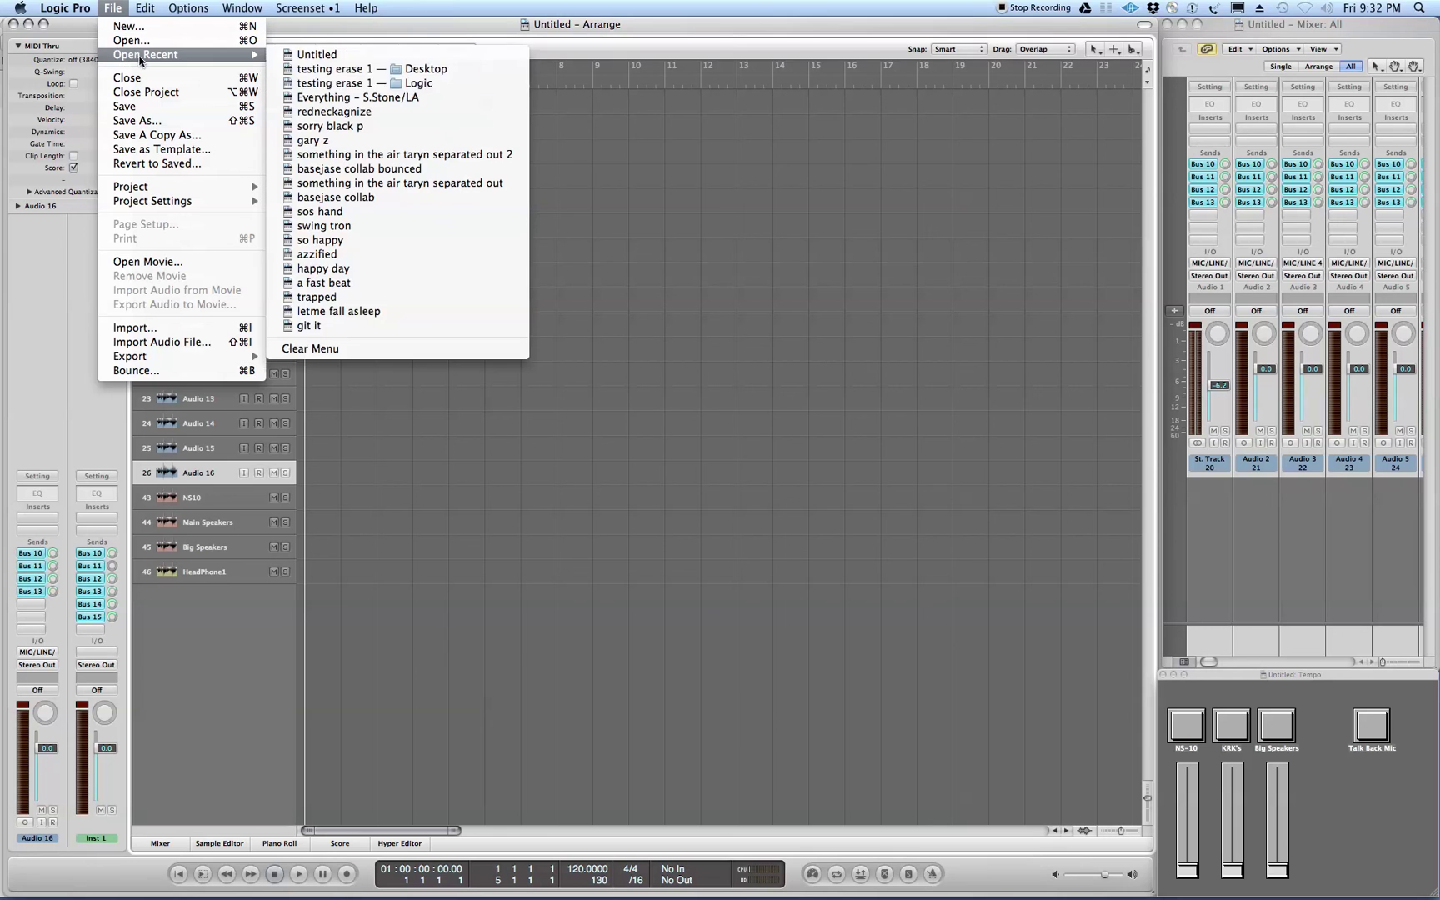
pyautogui.click(321, 70)
pyautogui.click(821, 297)
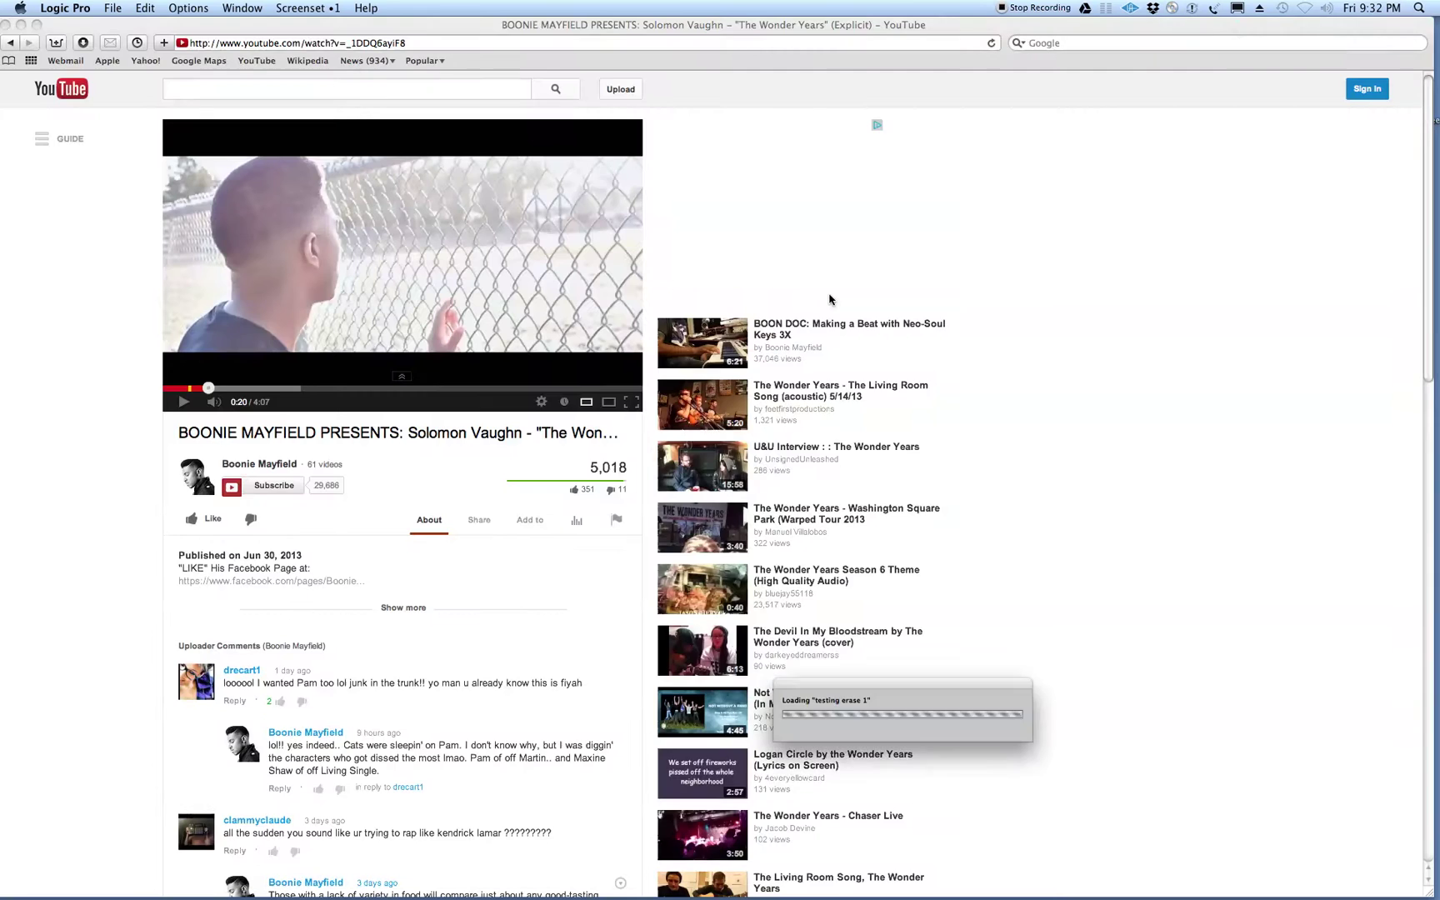
pyautogui.click(397, 95)
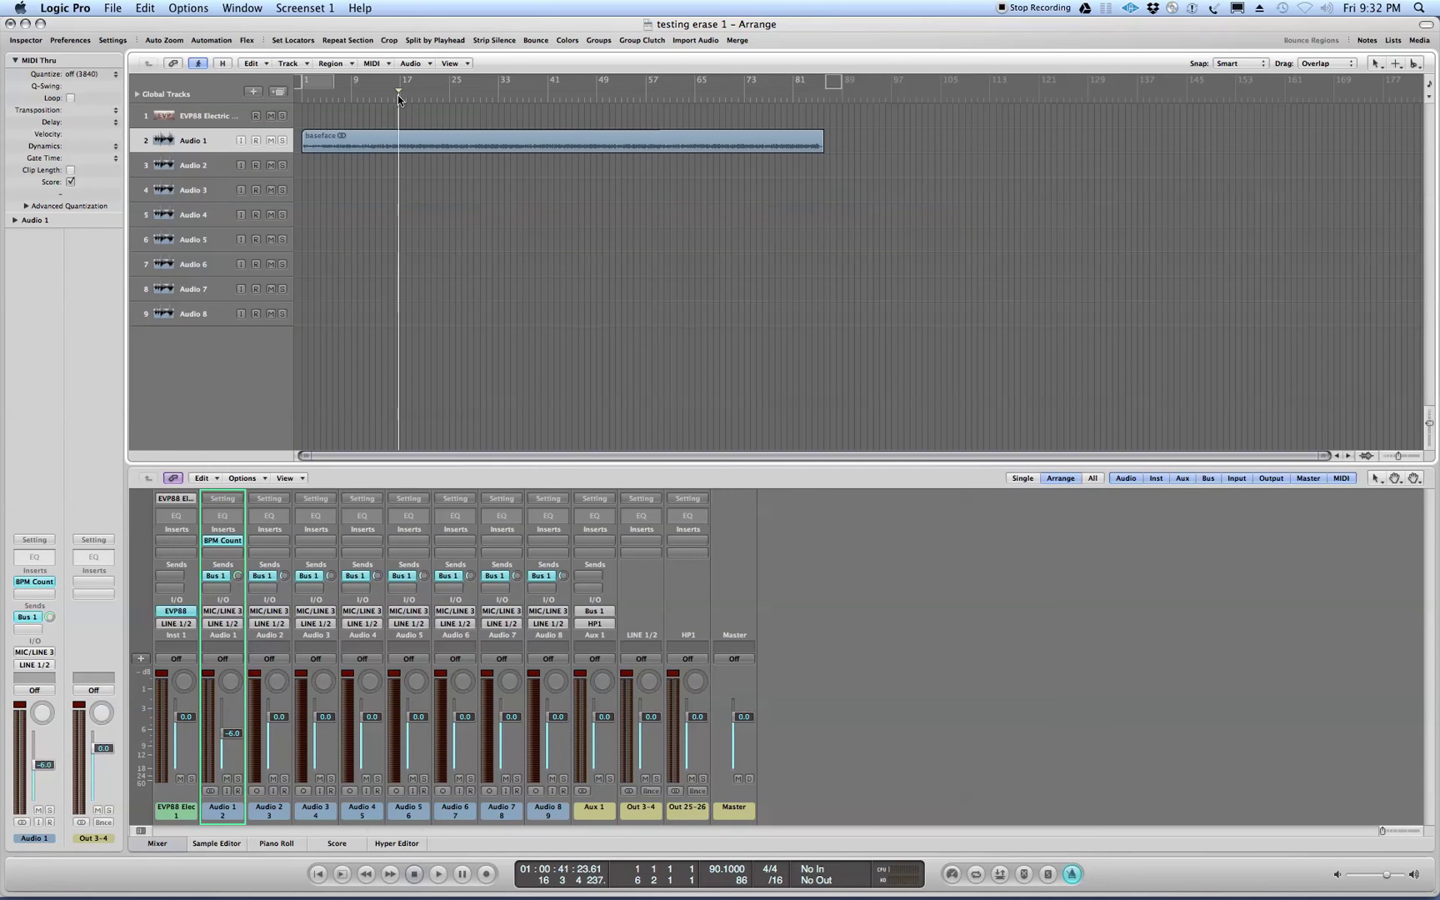
pyautogui.press('space')
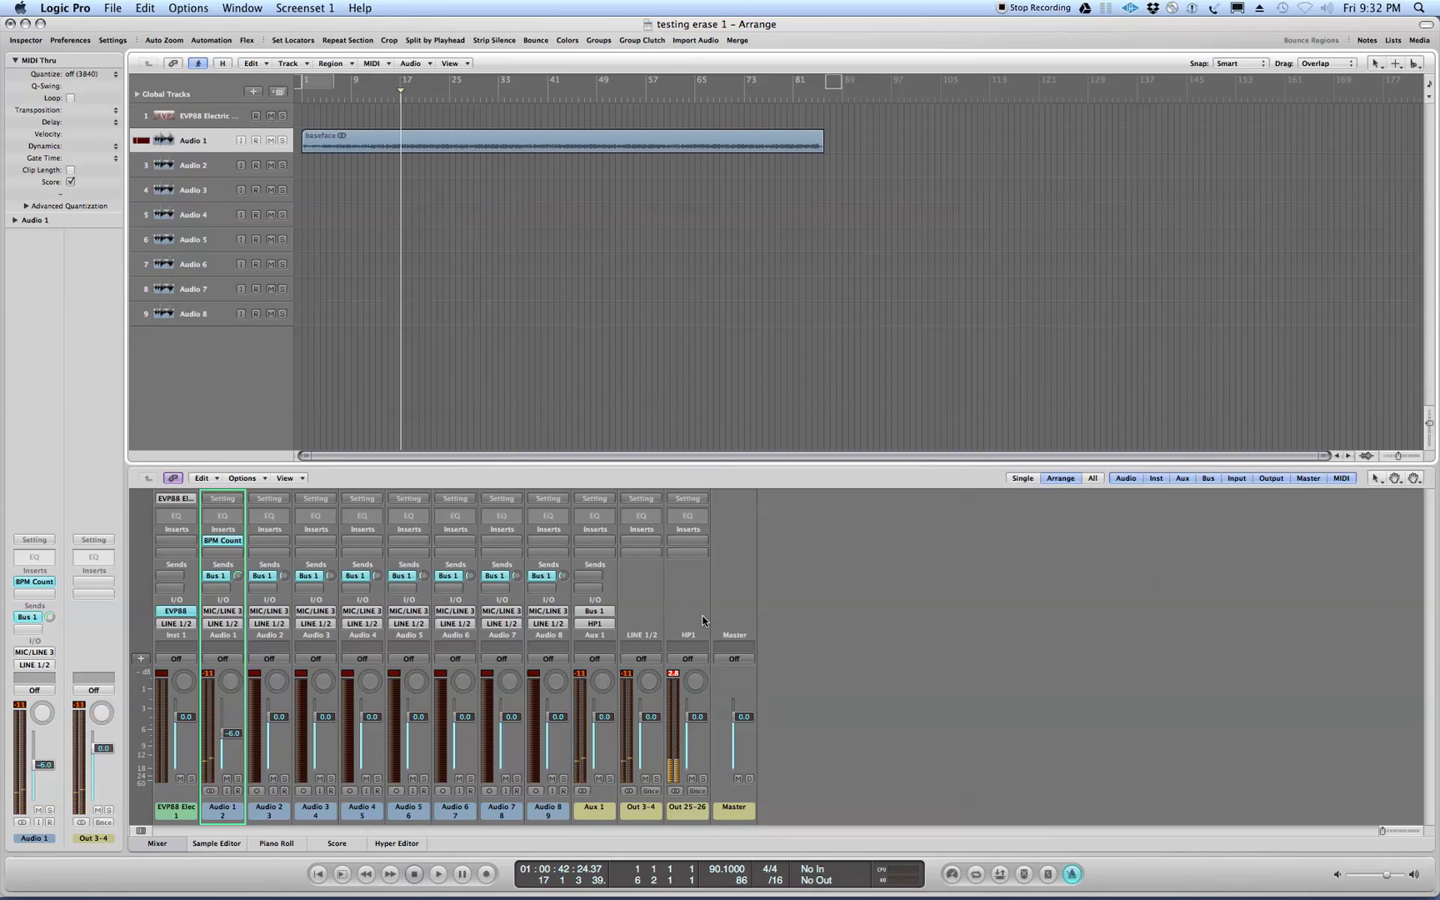